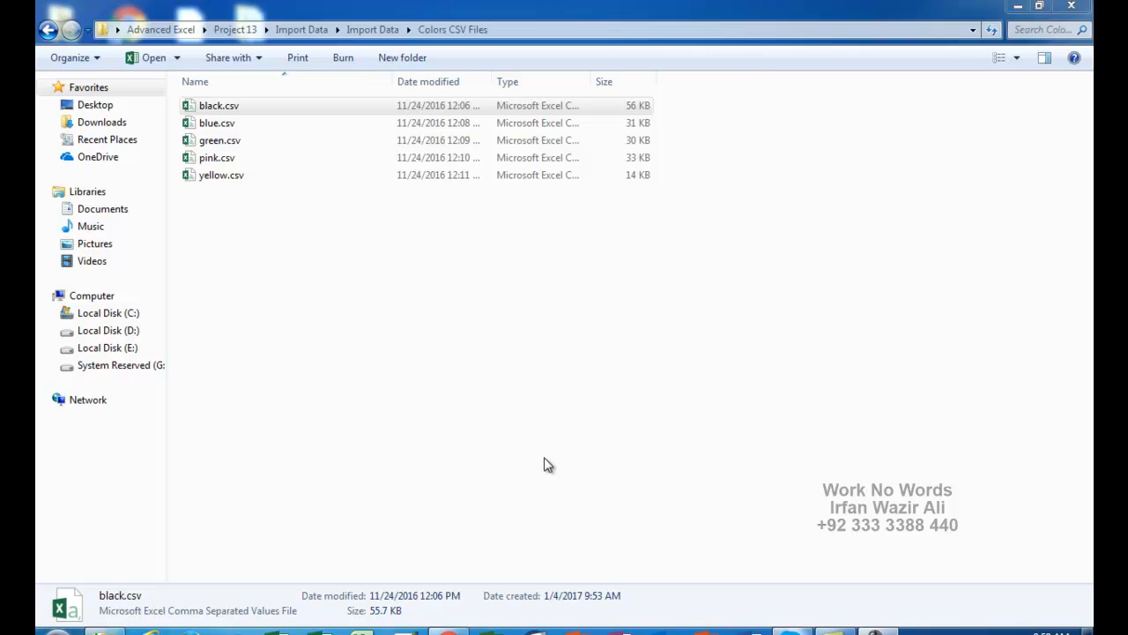
# - Open black.csv from the Colors CSV Files folder in Excel and look across its column headings
pyautogui.click(218, 110)
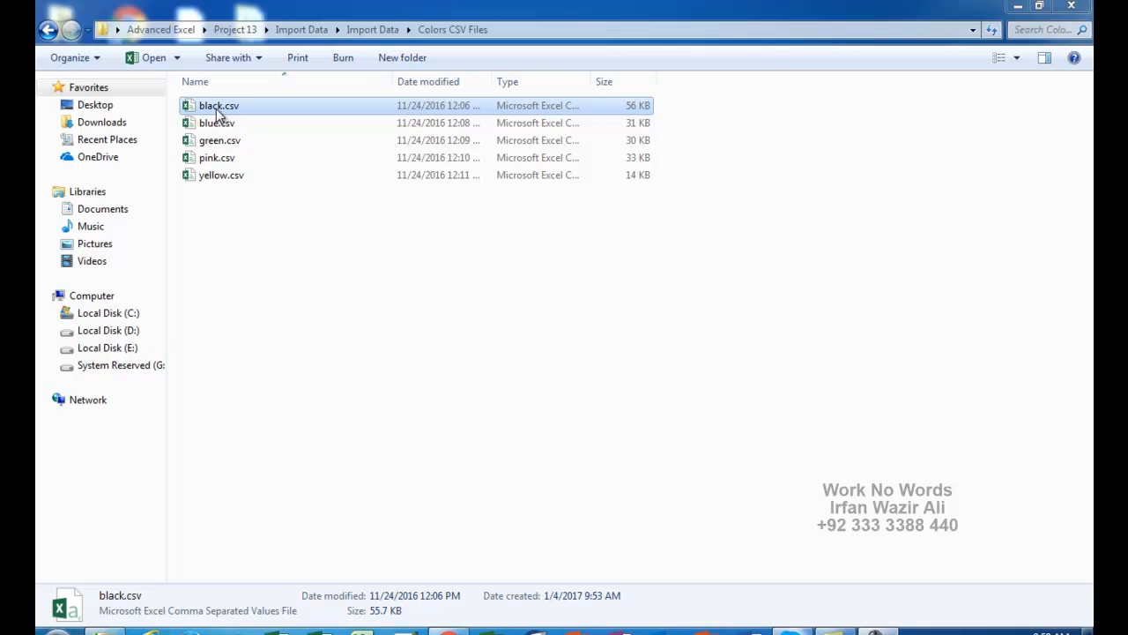
pyautogui.doubleClick(216, 109)
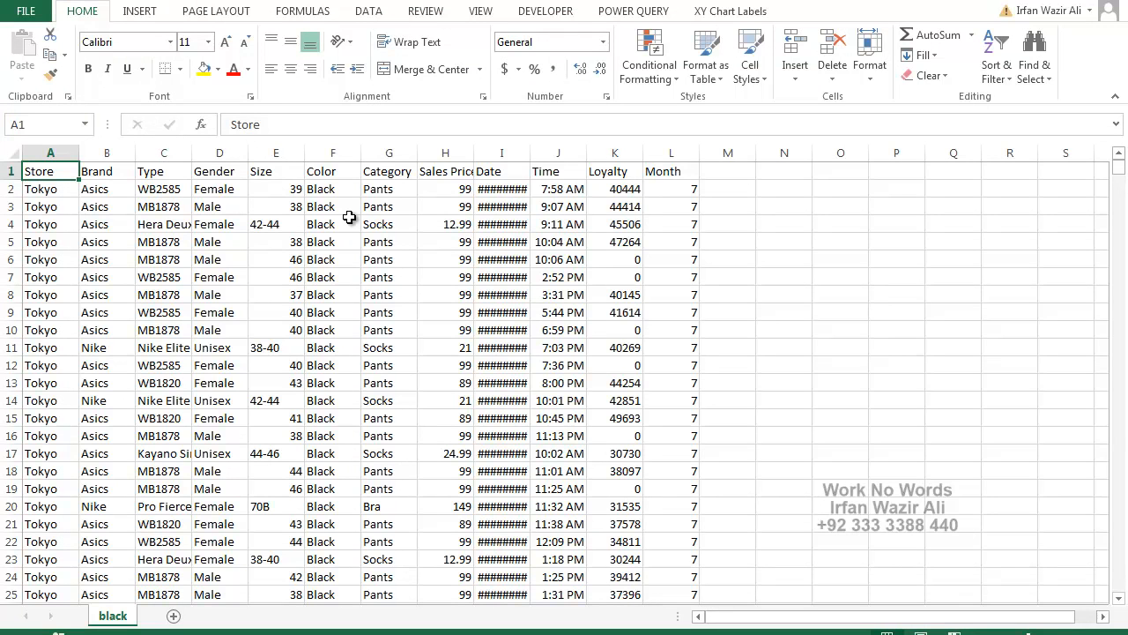
pyautogui.press('Right')
pyautogui.press('Right')
pyautogui.press('Right')
pyautogui.press('Right')
pyautogui.press('Right')
pyautogui.press('Right')
pyautogui.press('Right')
pyautogui.press('Right')
pyautogui.press('Right')
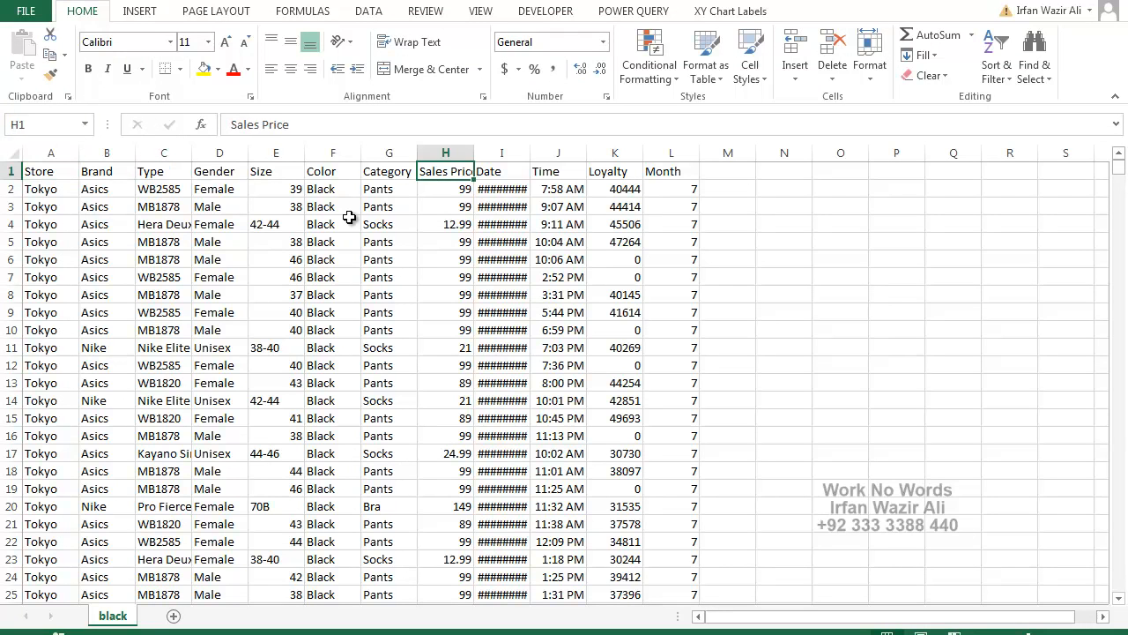
# - Fit the widths of the Date and Time columns to their contents
pyautogui.doubleClick(586, 153)
pyautogui.doubleClick(530, 152)
pyautogui.click(285, 200)
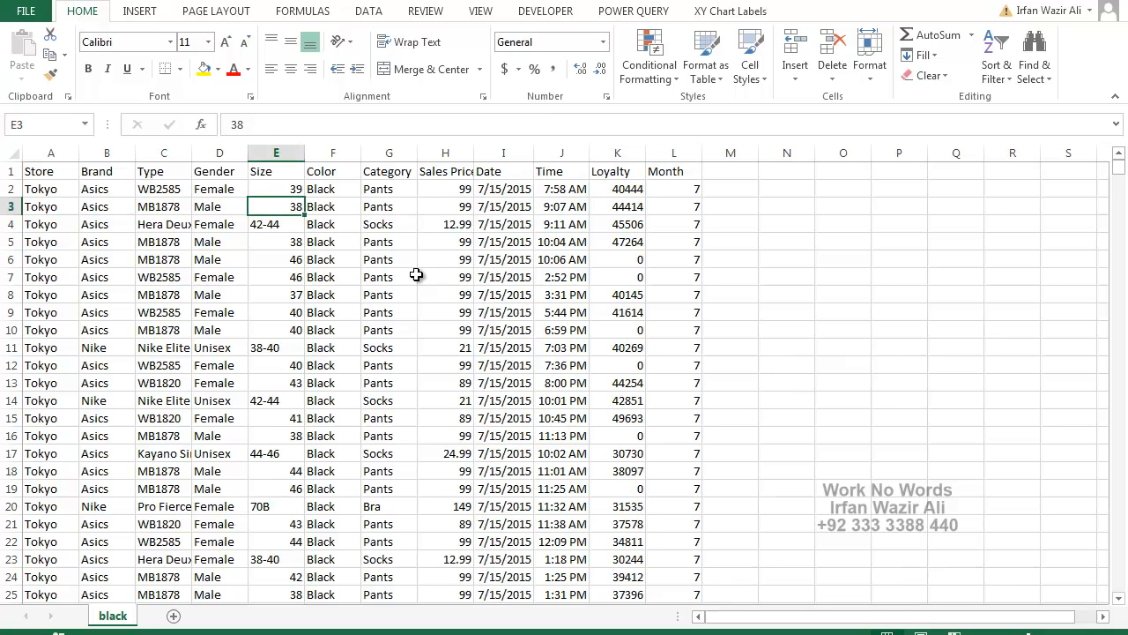
# - Examine the last data rows of black.csv, and close the file without saving the changes
pyautogui.hotkey('ctrl', 'Down')
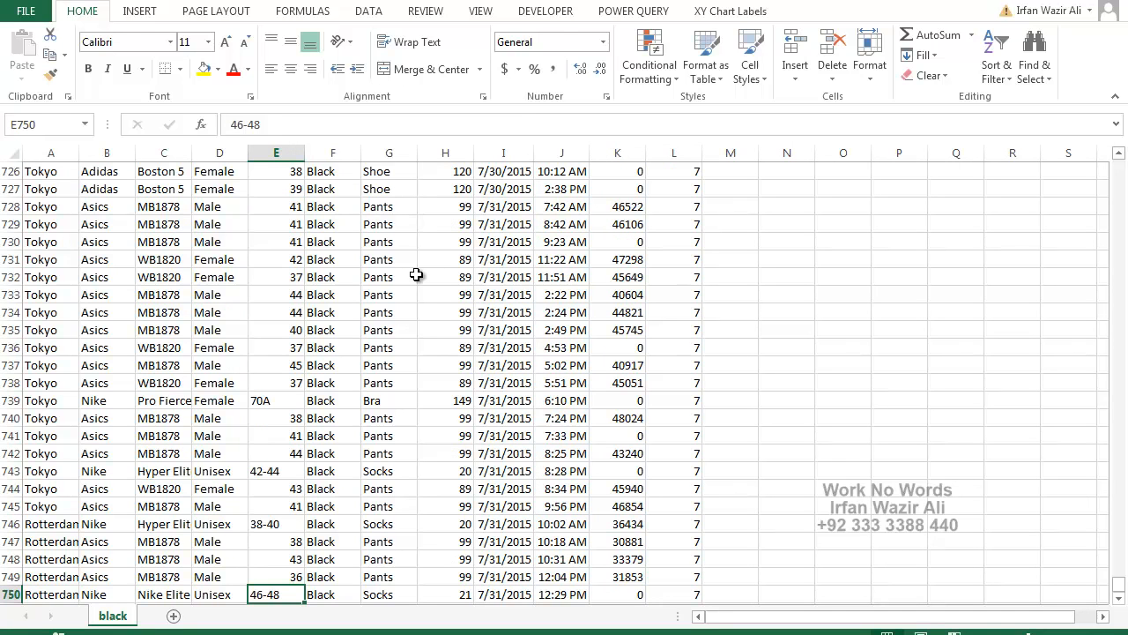
pyautogui.scroll(-3, 371, 343)
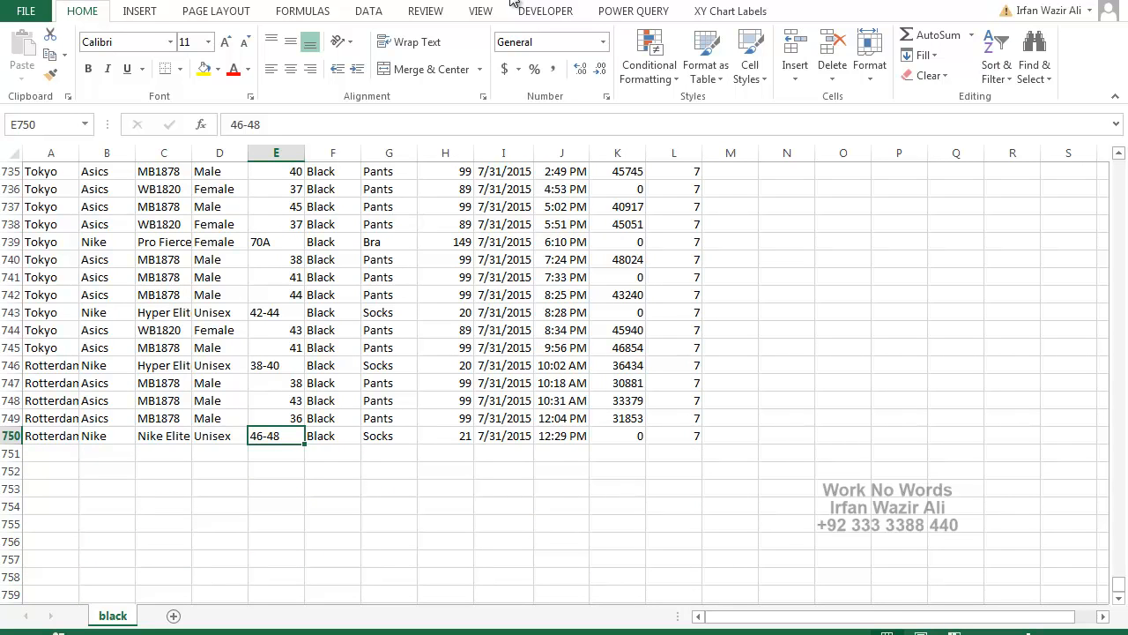
pyautogui.hotkey('alt', 'f')
pyautogui.press('c')
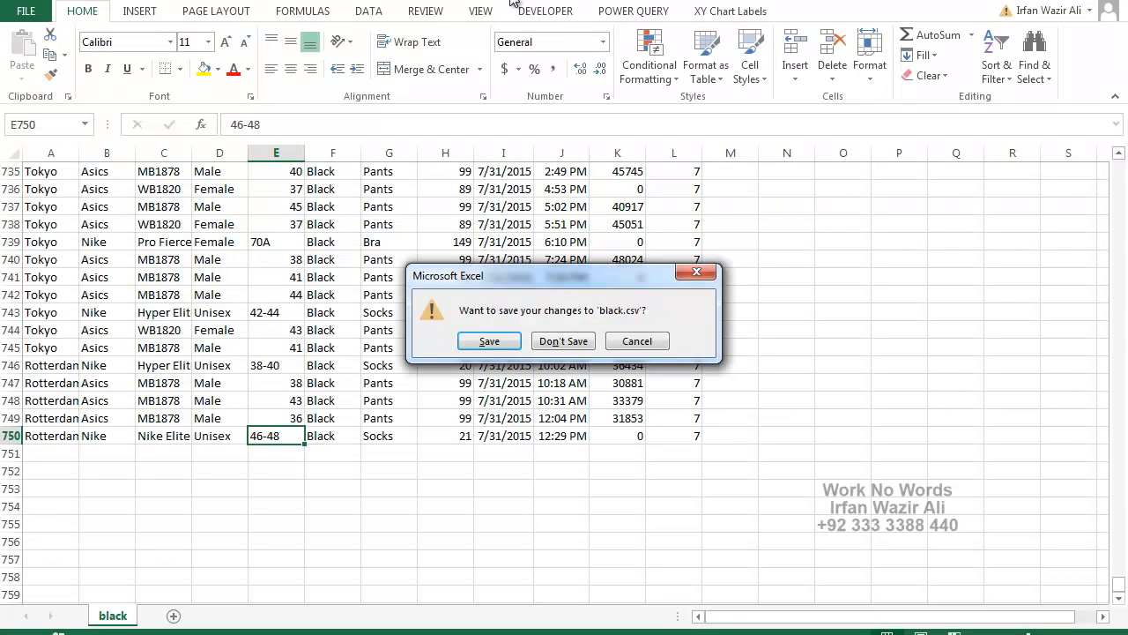
pyautogui.click(563, 341)
# - Open blue.csv, examine its Color column down to the last record, and close the file
pyautogui.doubleClick(190, 112)
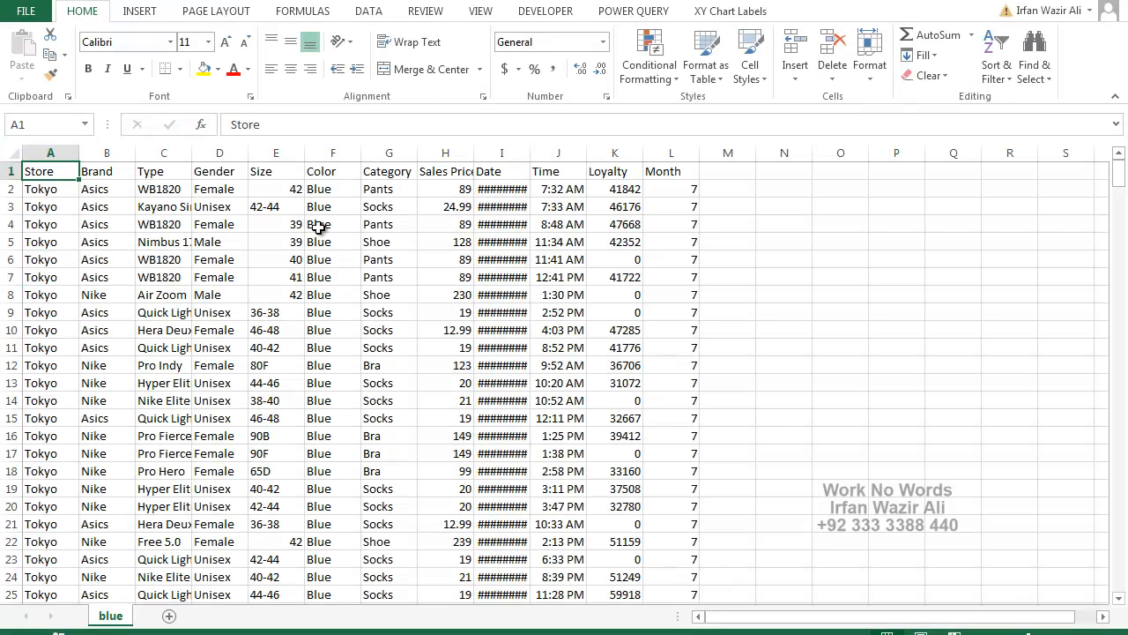
pyautogui.moveTo(328, 189); pyautogui.dragTo(327, 436)
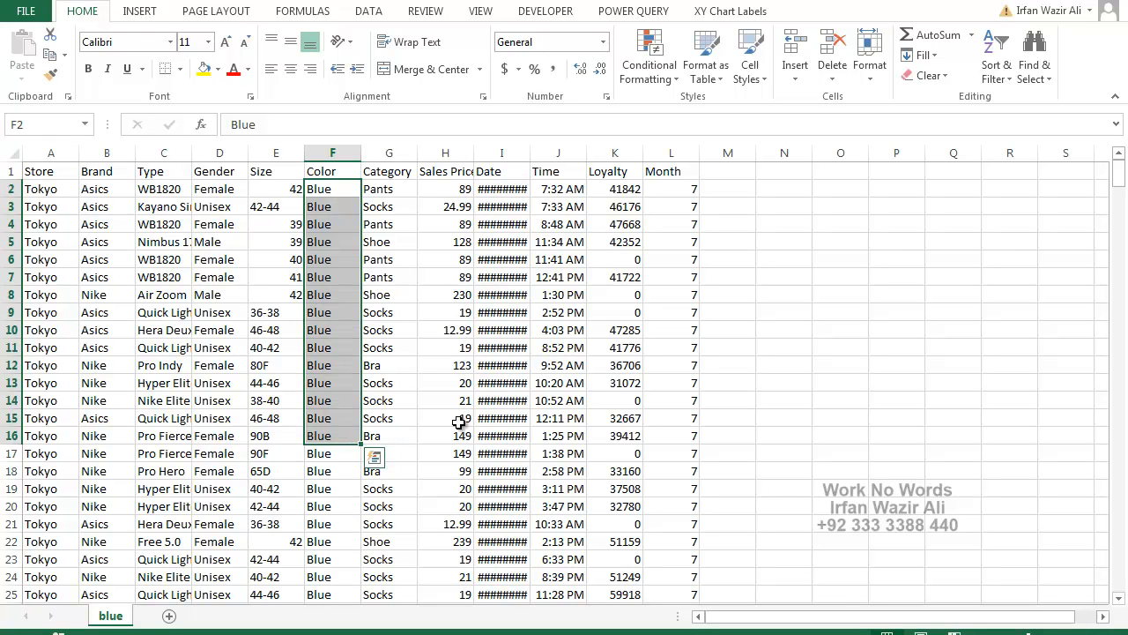
pyautogui.hotkey('ctrl', 'Down')
pyautogui.scroll(-3, 455, 417)
pyautogui.hotkey('alt', 'f')
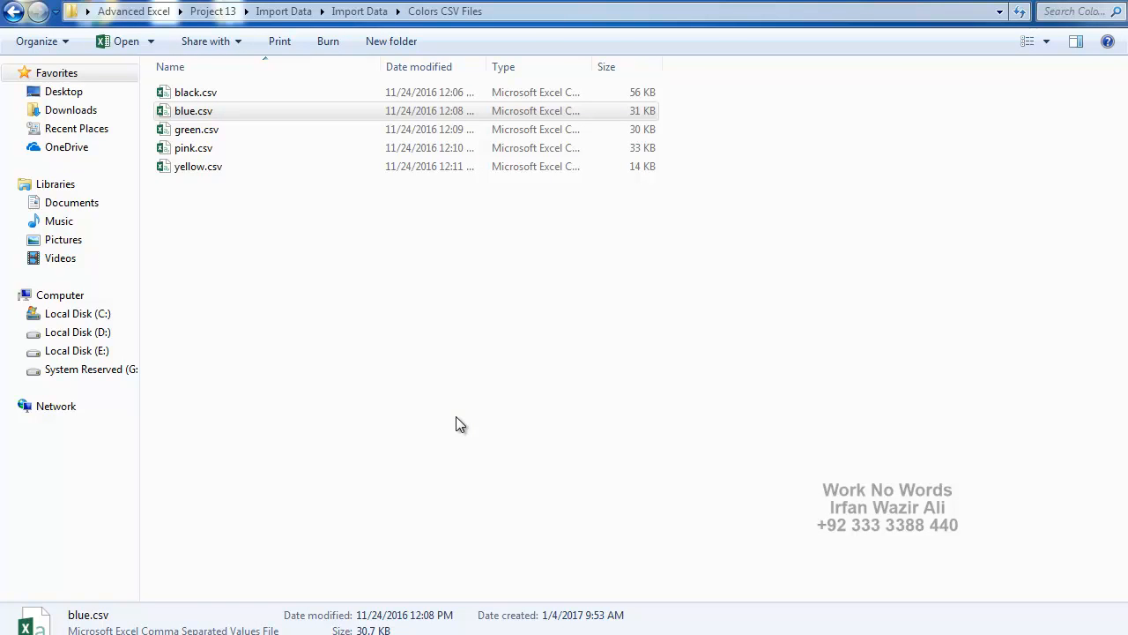
# - Open green.csv and examine its Color column down to the last record
pyautogui.doubleClick(179, 132)
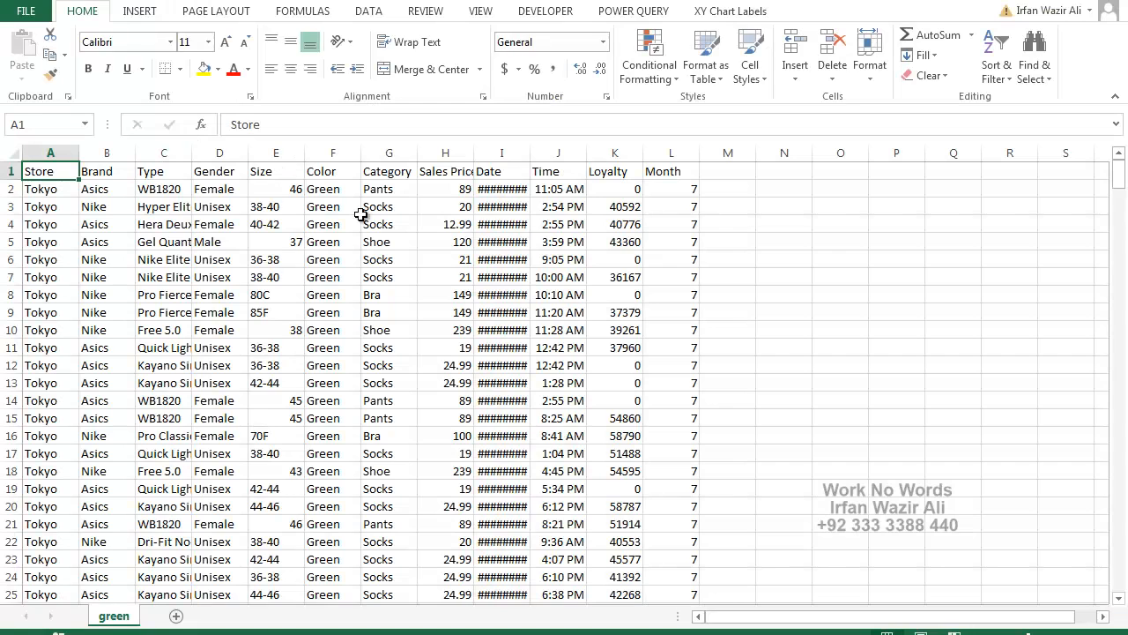
pyautogui.moveTo(328, 208); pyautogui.dragTo(329, 299)
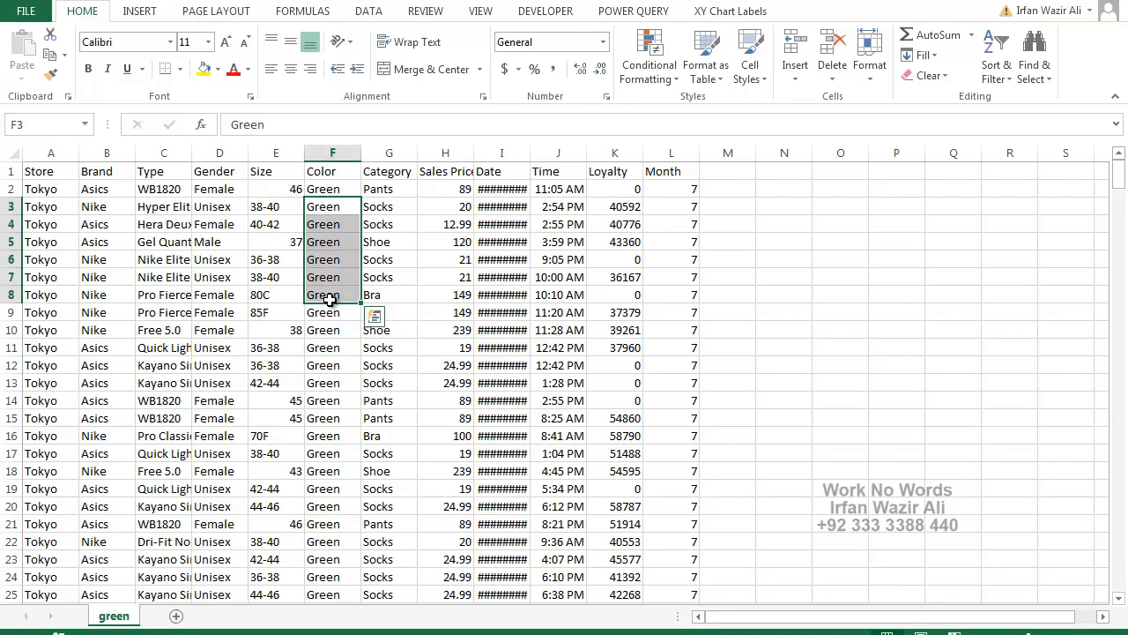
pyautogui.hotkey('ctrl', 'Down')
pyautogui.scroll(-3, 329, 300)
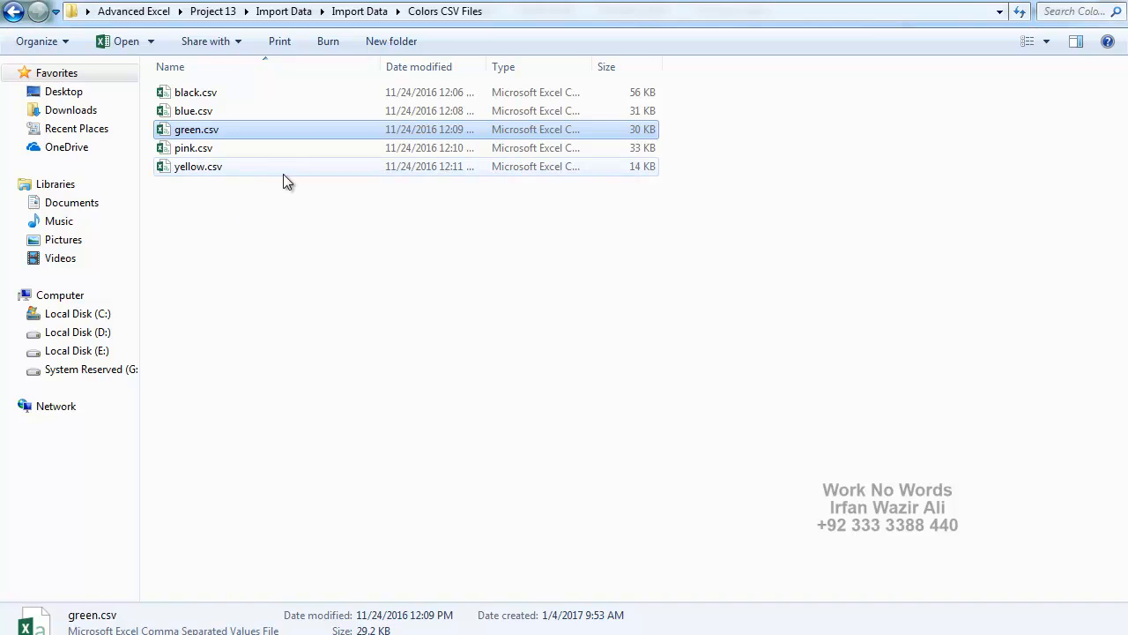
# - Open a Command Prompt from File Explorer for the Colors CSV Files folder and place its window below the file list
pyautogui.click(313, 216)
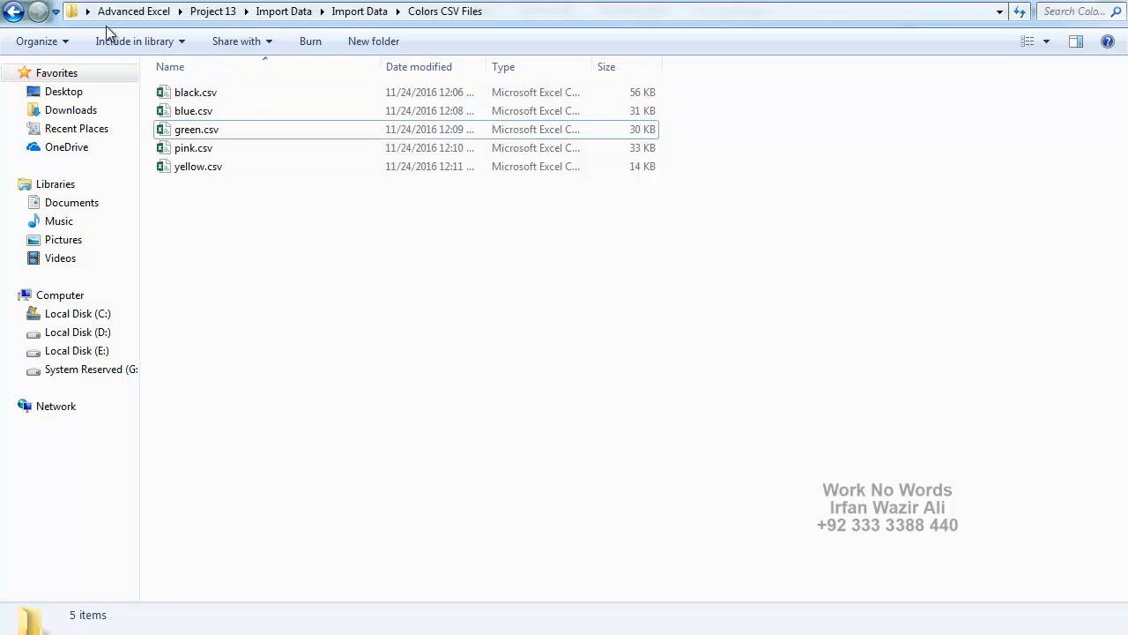
pyautogui.click(518, 13)
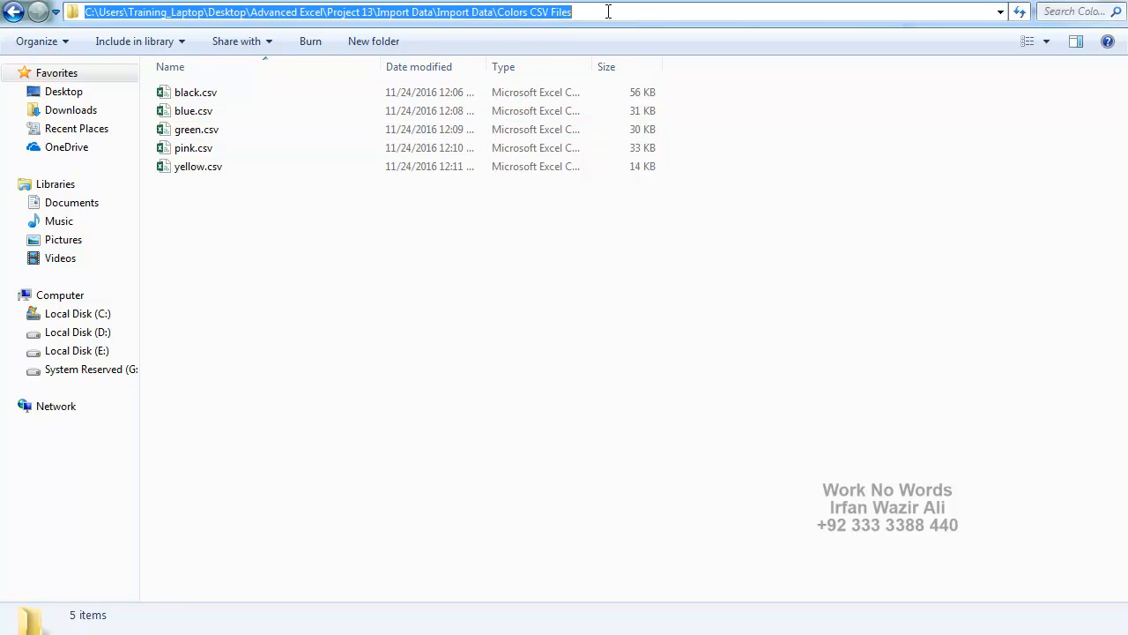
pyautogui.write('cmd')
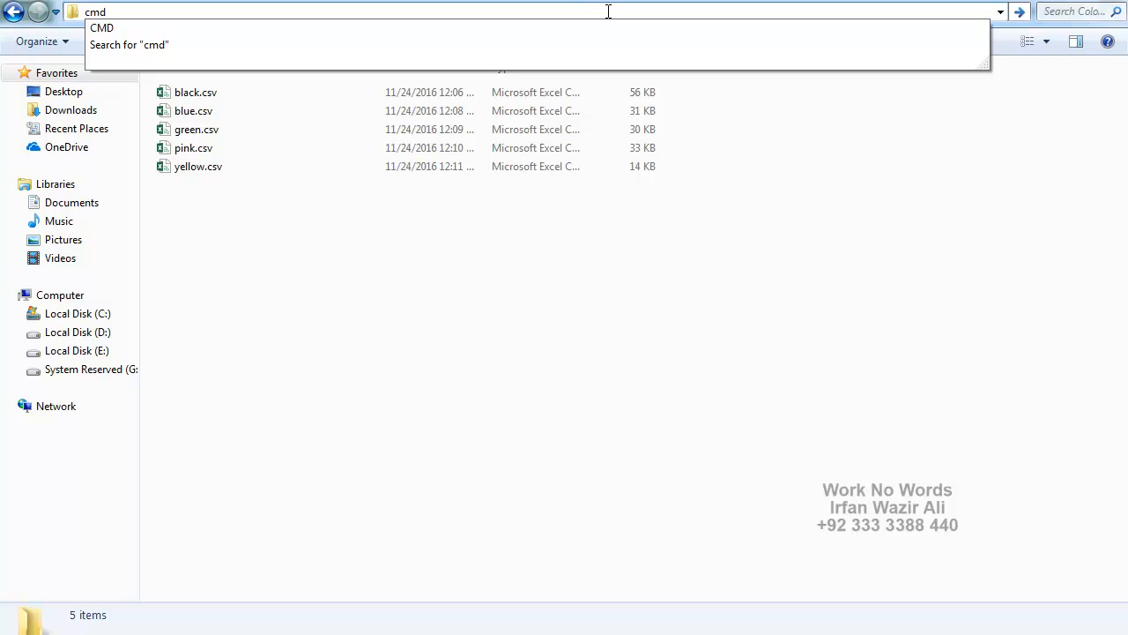
pyautogui.press('Return')
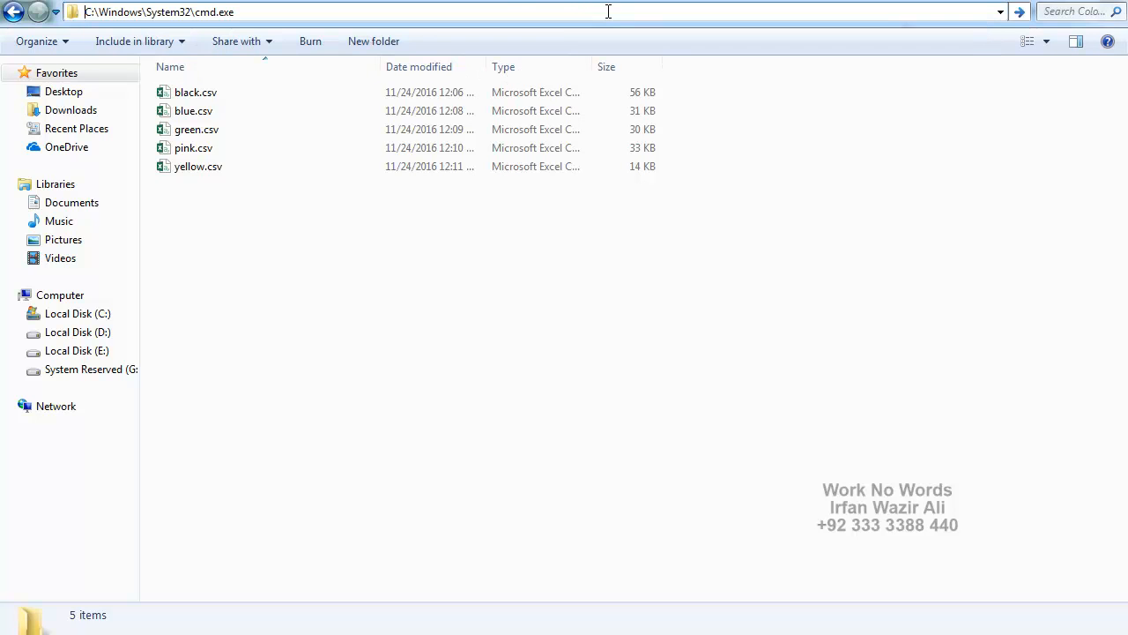
pyautogui.moveTo(409, 23); pyautogui.dragTo(604, 226)
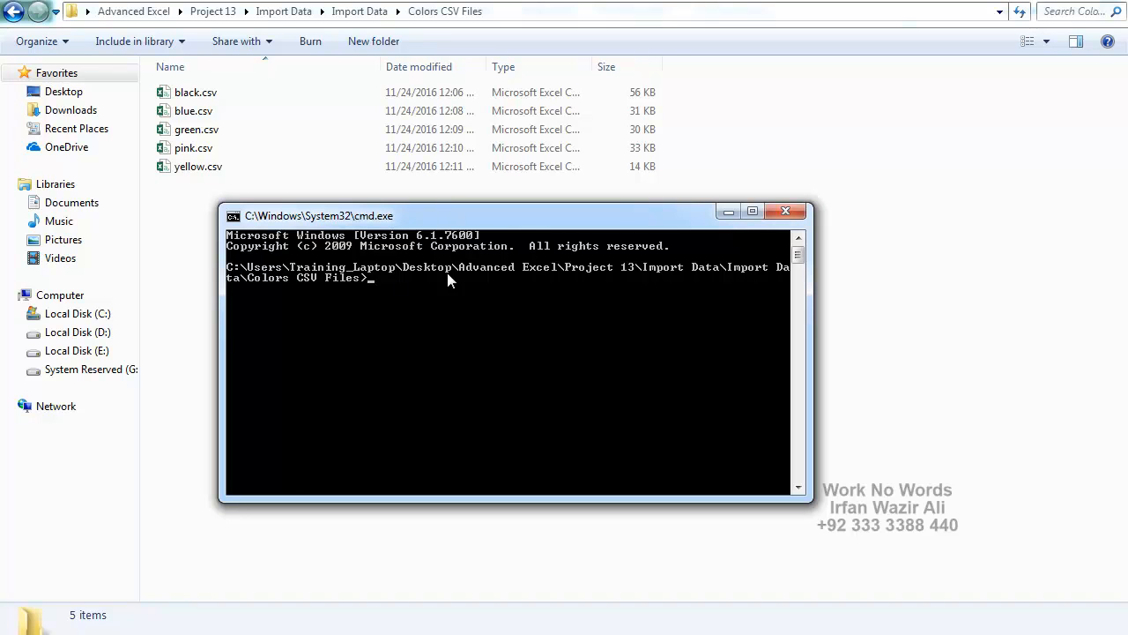
pyautogui.moveTo(424, 227); pyautogui.dragTo(426, 240)
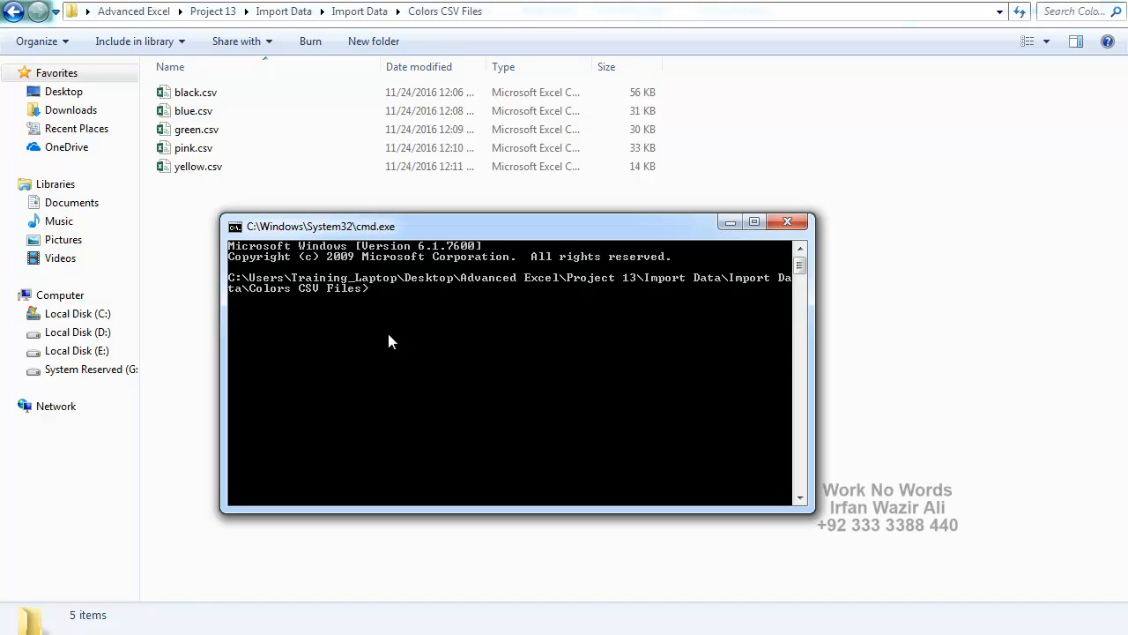
# - Enter the command copy *.csv input.csv at the prompt without running it
pyautogui.write('copy')
pyautogui.write(' *.cs')
pyautogui.write('v input.s')
pyautogui.write('cv')
# - Search for Notepad from Windows and launch it
pyautogui.press('super')
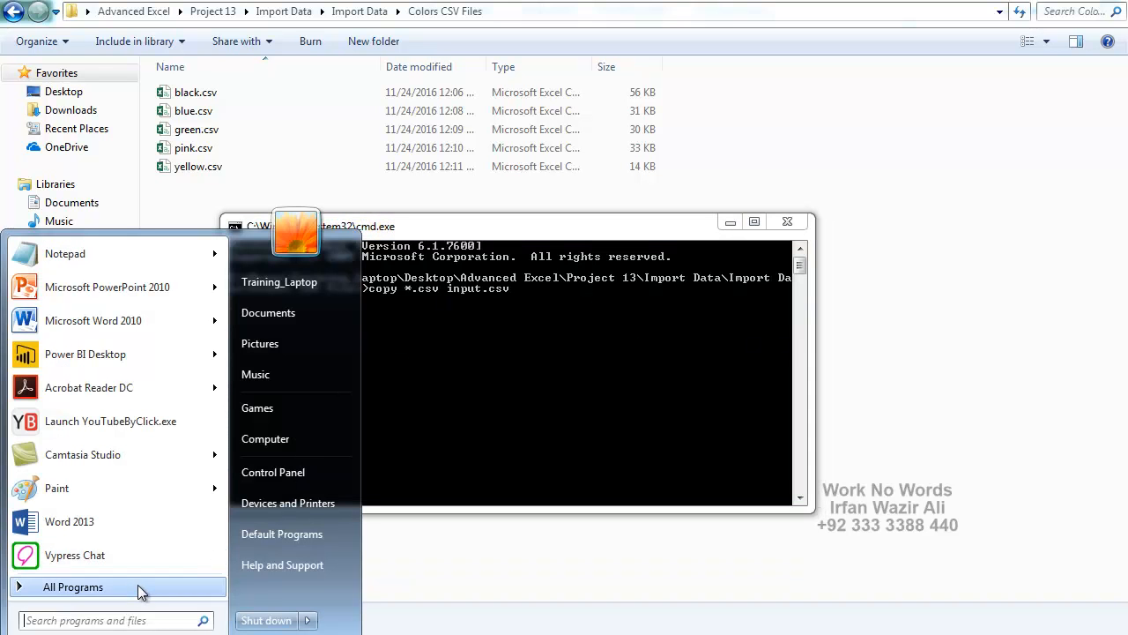
pyautogui.click(115, 621)
pyautogui.write('ntepad')
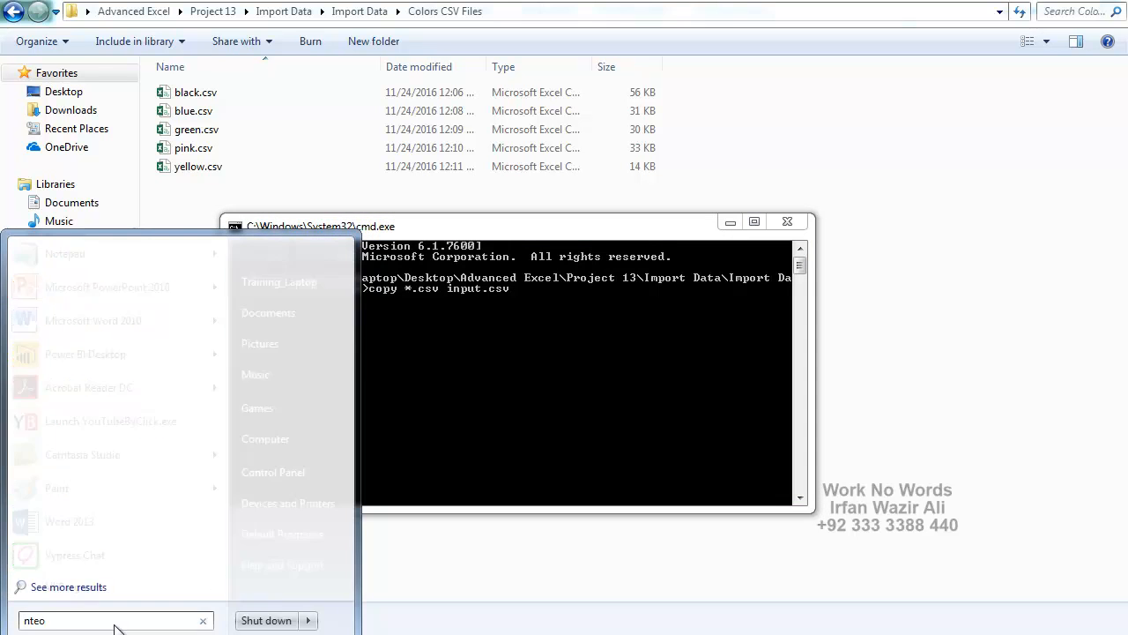
pyautogui.press('BackSpace')
pyautogui.press('BackSpace')
pyautogui.press('BackSpace')
pyautogui.press('BackSpace')
pyautogui.press('BackSpace')
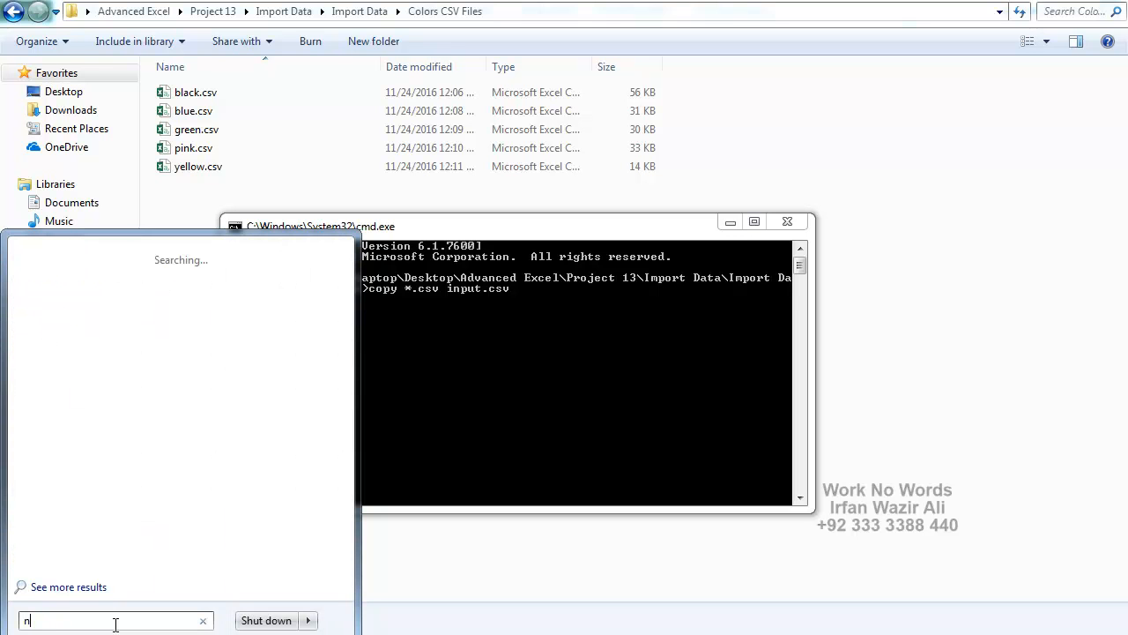
pyautogui.write('otepad')
pyautogui.press('Return')
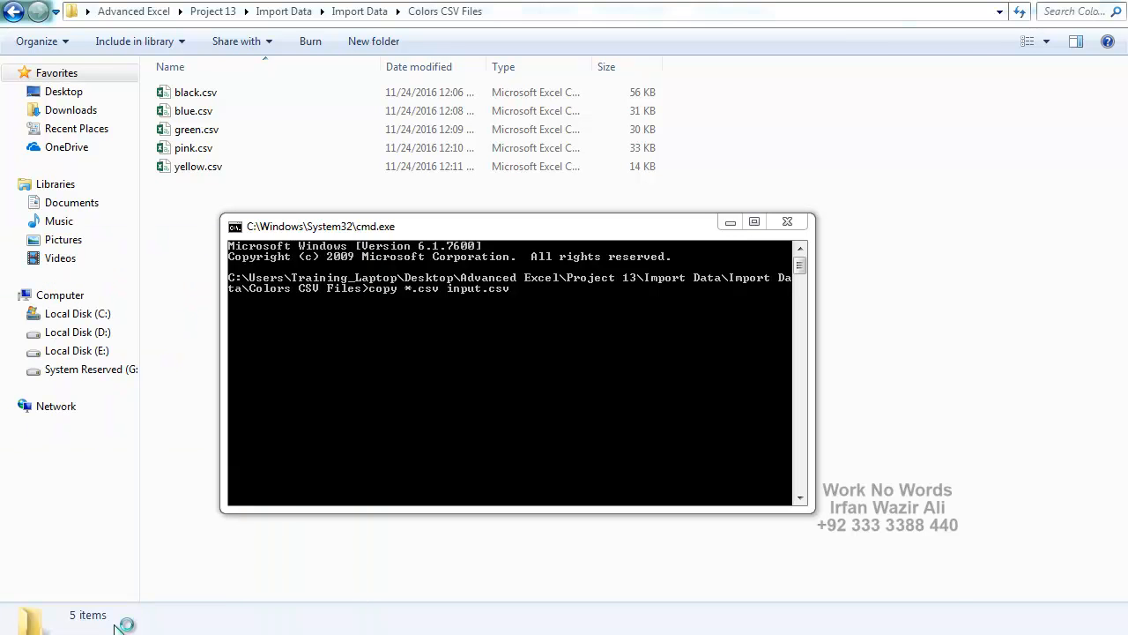
# - Move the Notepad window below the command line and write "copy *.csv input.csv" in it
pyautogui.moveTo(415, 45); pyautogui.dragTo(433, 413)
pyautogui.write('co')
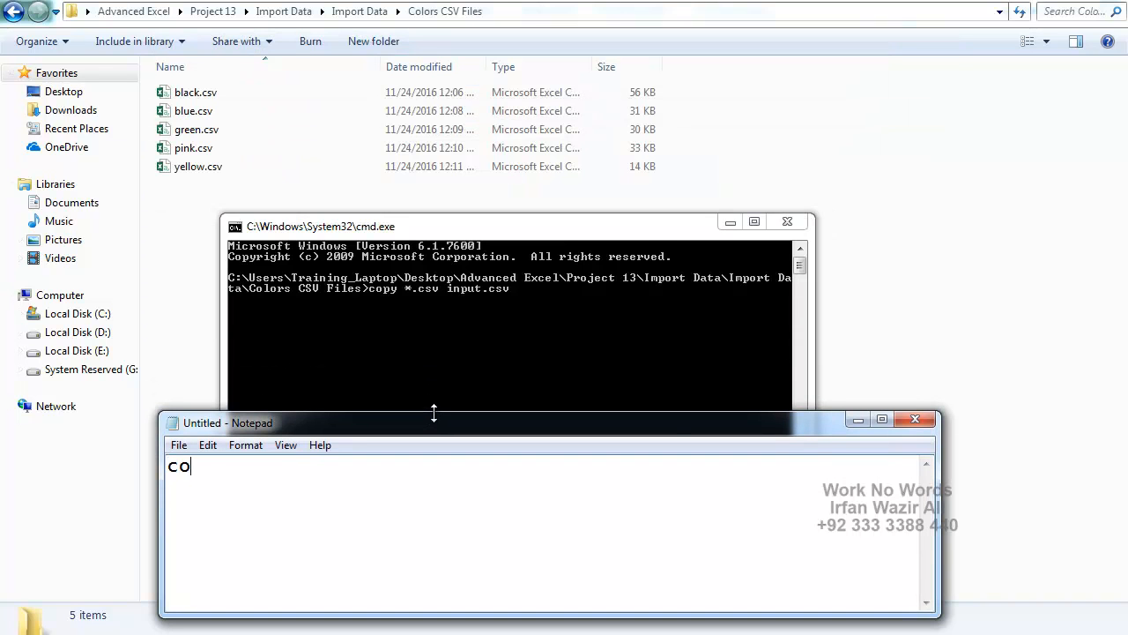
pyautogui.write('py *.csv input.cs')
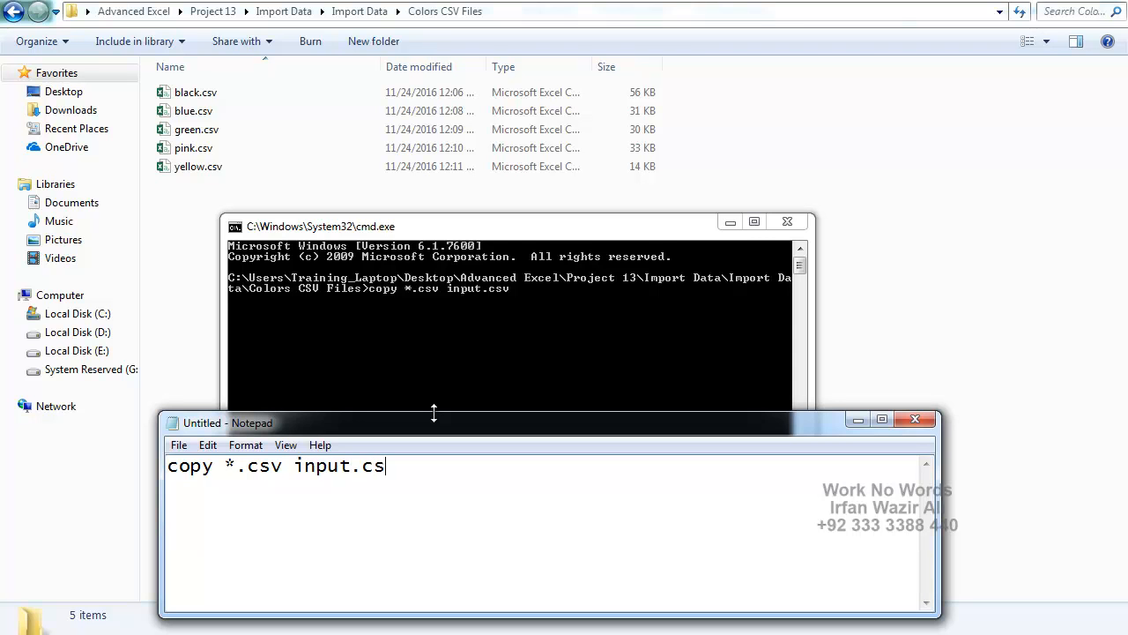
pyautogui.write('v')
# - Enlarge the Notepad text by setting its font size to 28
pyautogui.hotkey('ctrl', 'a')
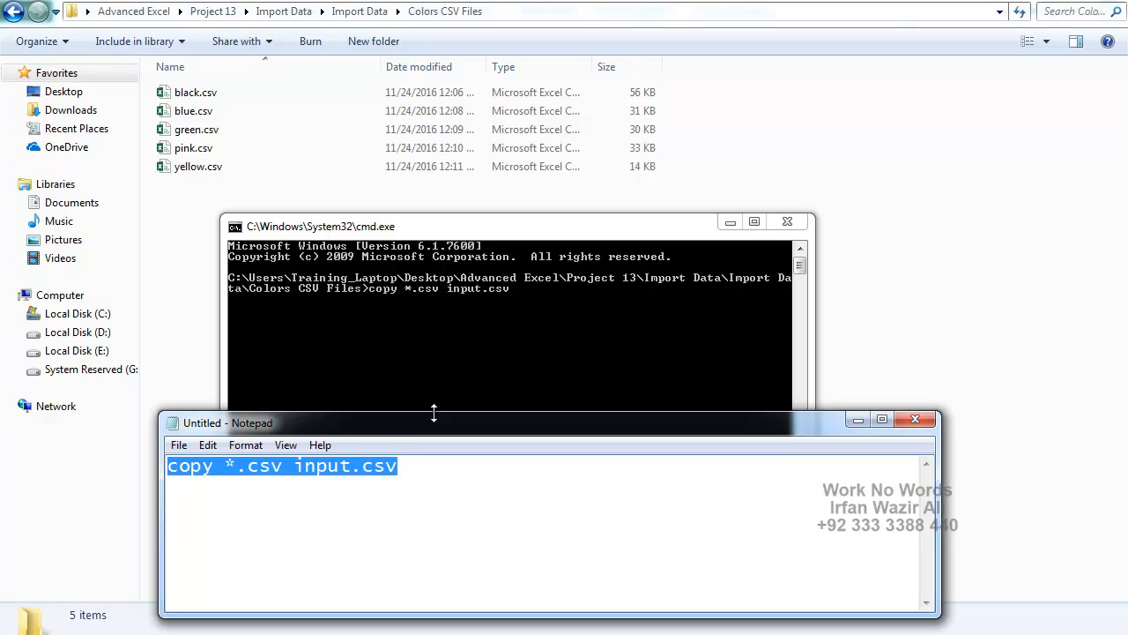
pyautogui.click(246, 445)
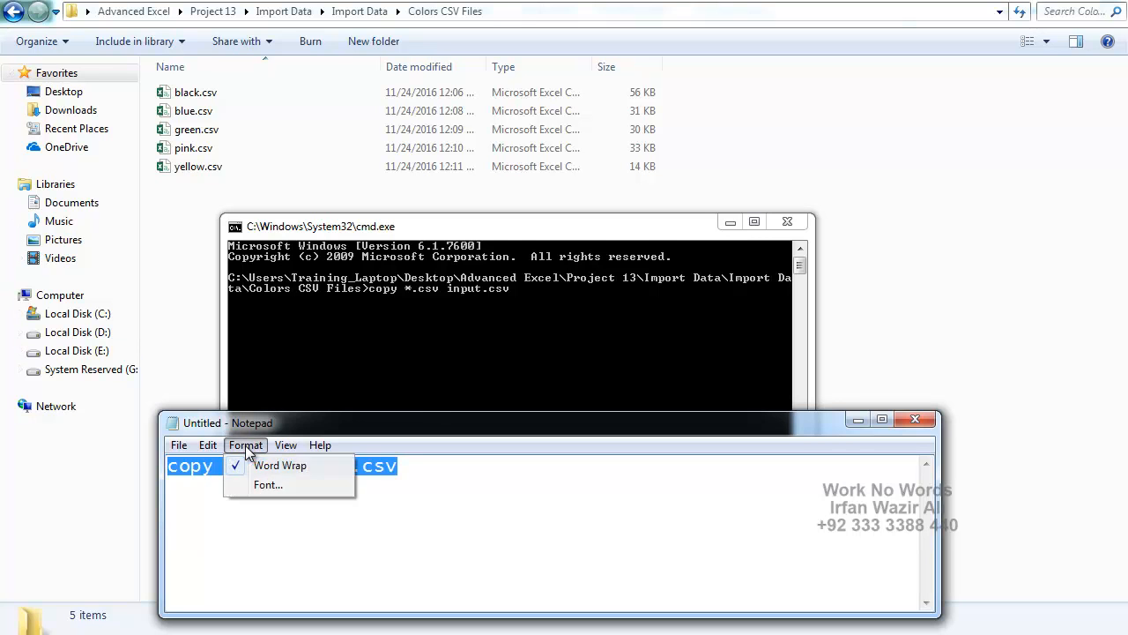
pyautogui.click(267, 485)
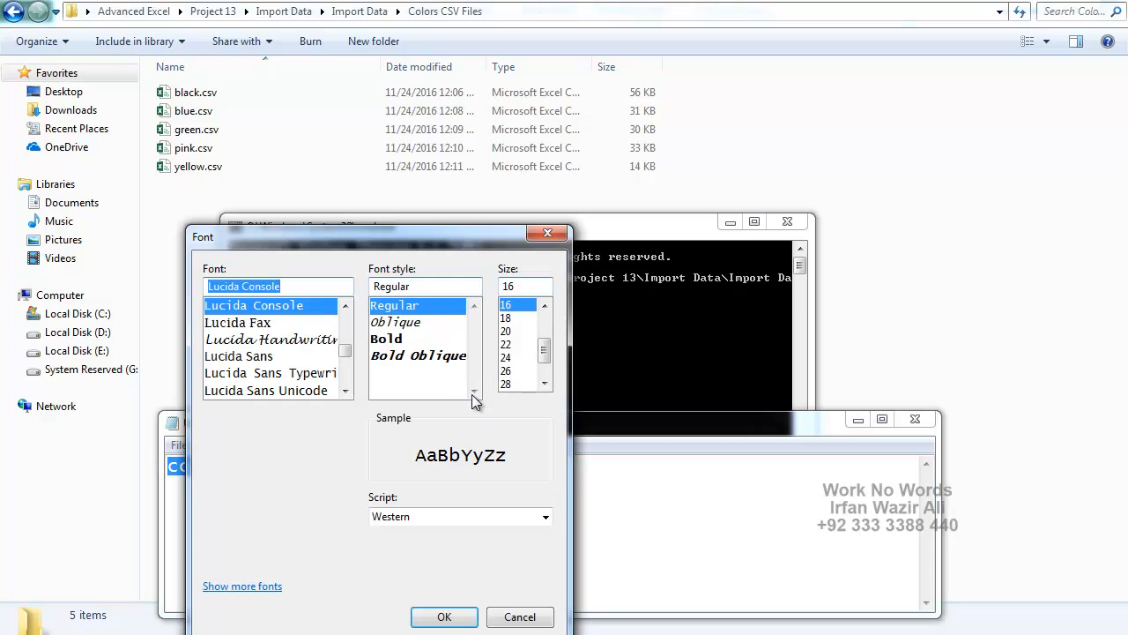
pyautogui.click(518, 384)
pyautogui.click(469, 615)
pyautogui.click(469, 527)
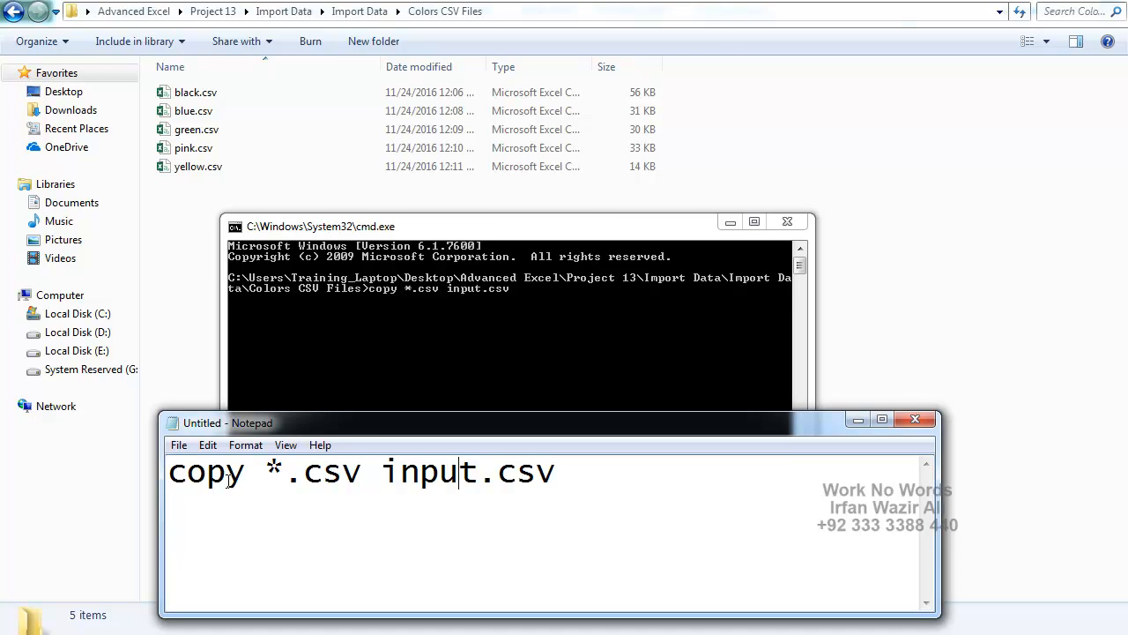
# - Examine the parts of the noted command: the * wildcard, the csv extension and the output file name input.csv
pyautogui.doubleClick(275, 468)
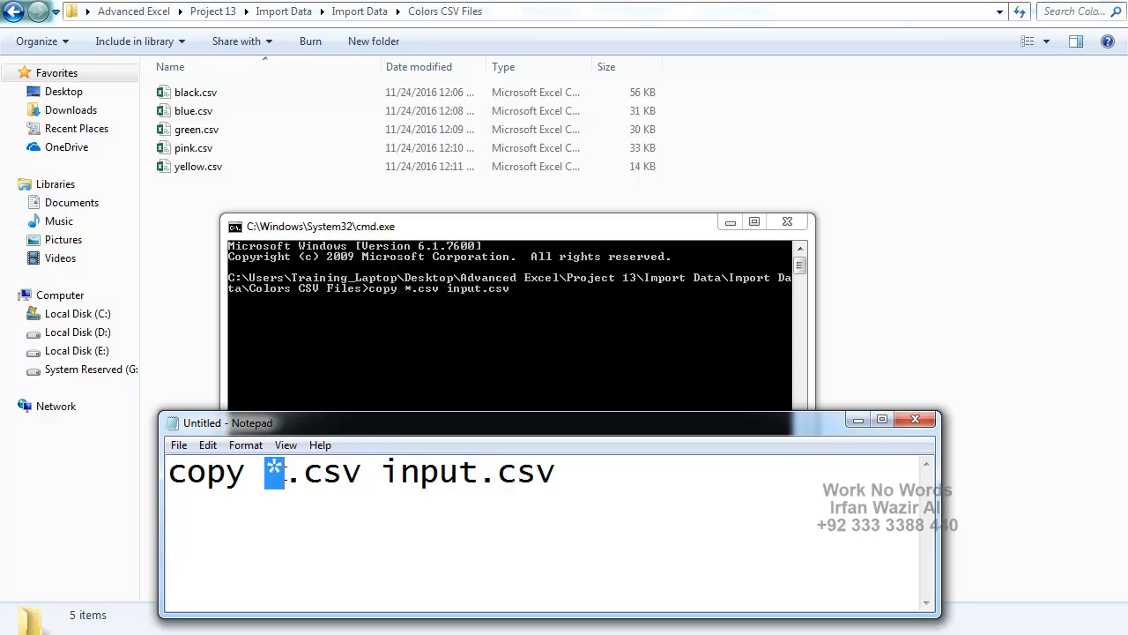
pyautogui.click(275, 469)
pyautogui.moveTo(302, 480); pyautogui.dragTo(357, 474)
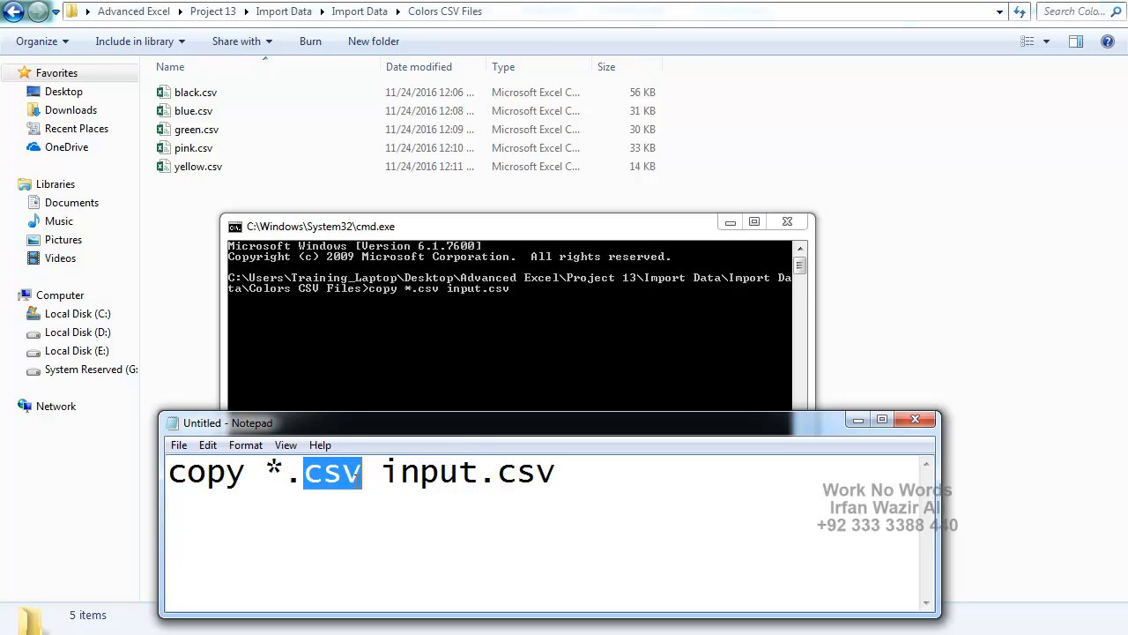
pyautogui.moveTo(266, 471); pyautogui.dragTo(477, 476)
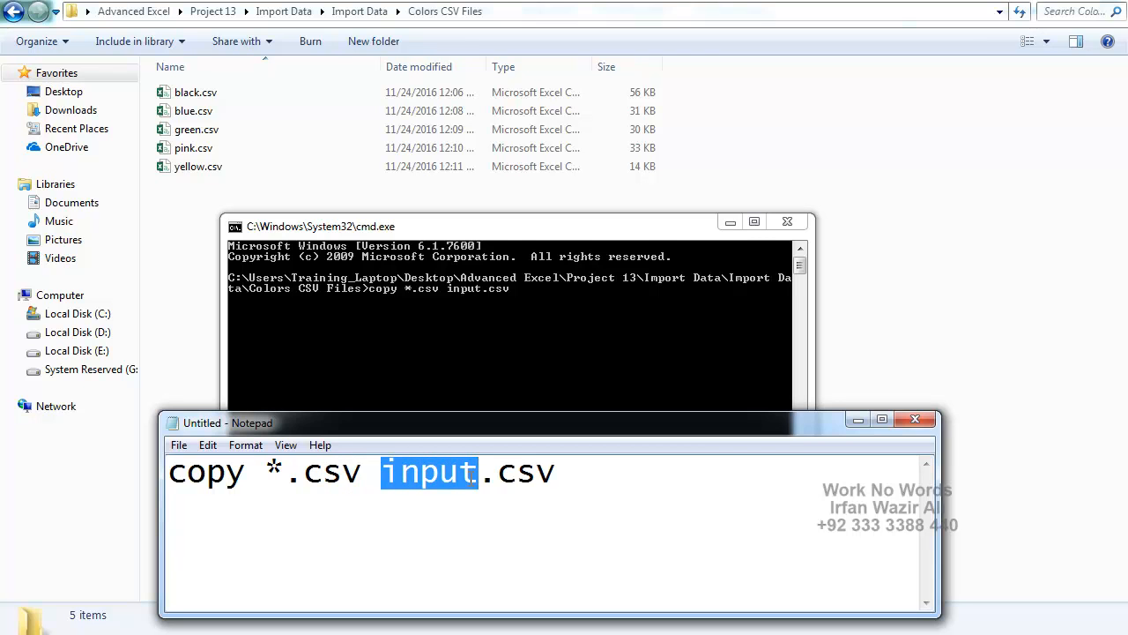
pyautogui.click(434, 476)
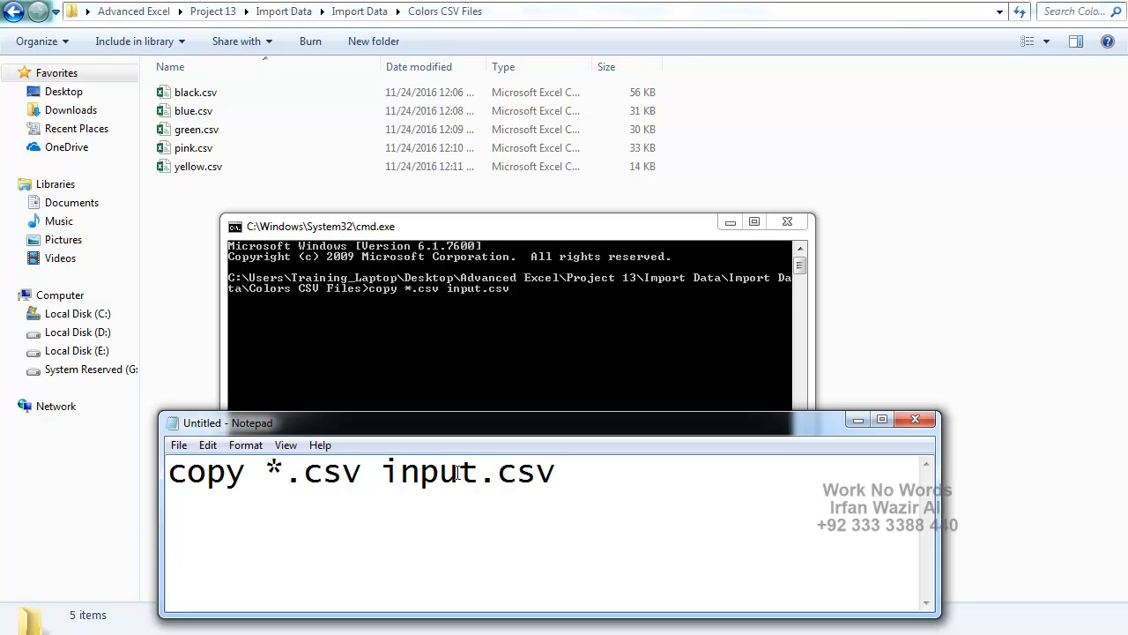
pyautogui.moveTo(391, 476); pyautogui.dragTo(558, 476)
pyautogui.click(559, 476)
# - Move the Command Prompt window clear of the file names and run copy *.csv input.csv to combine the CSV files
pyautogui.moveTo(528, 233); pyautogui.dragTo(745, 115)
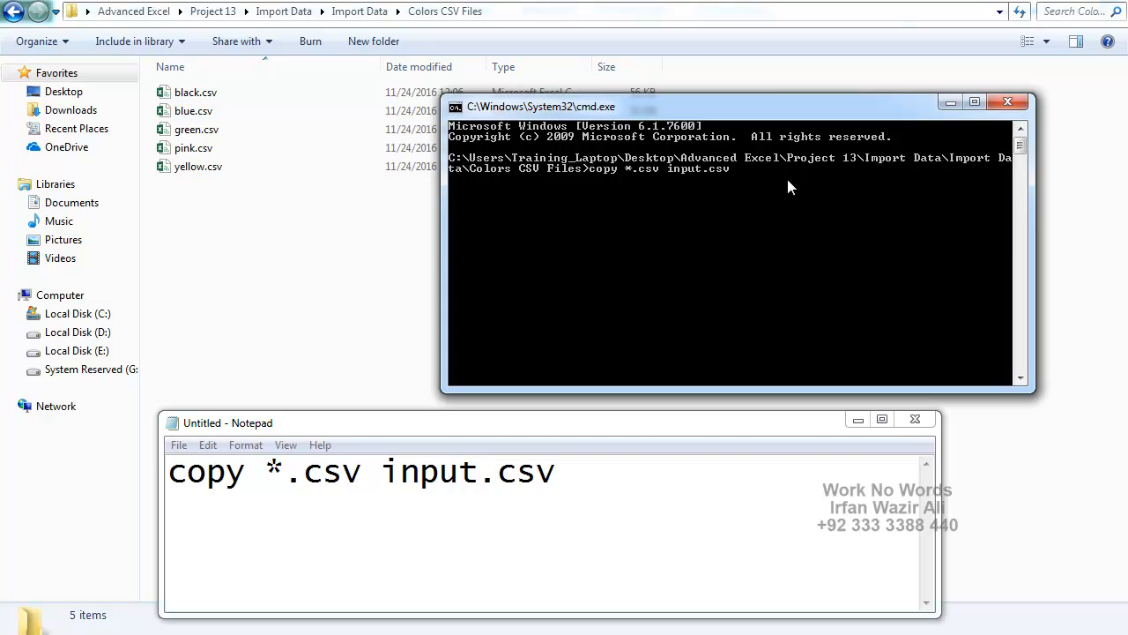
pyautogui.press('Return')
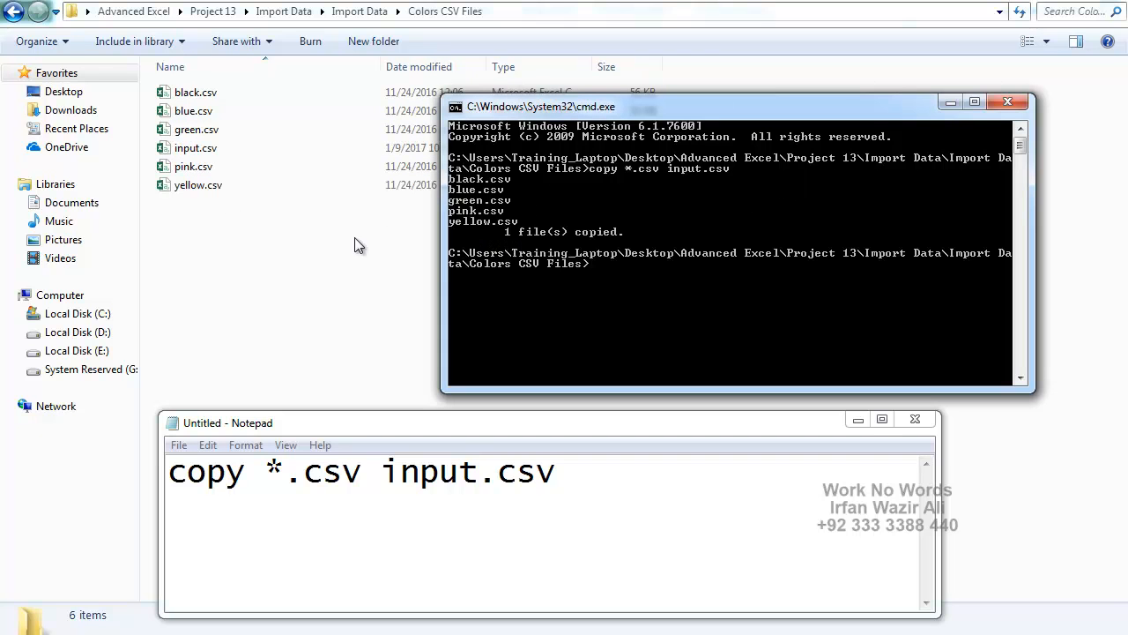
# - Open input.csv in Excel and examine the combined data down to its last rows, then return to cell A1
pyautogui.click(187, 154)
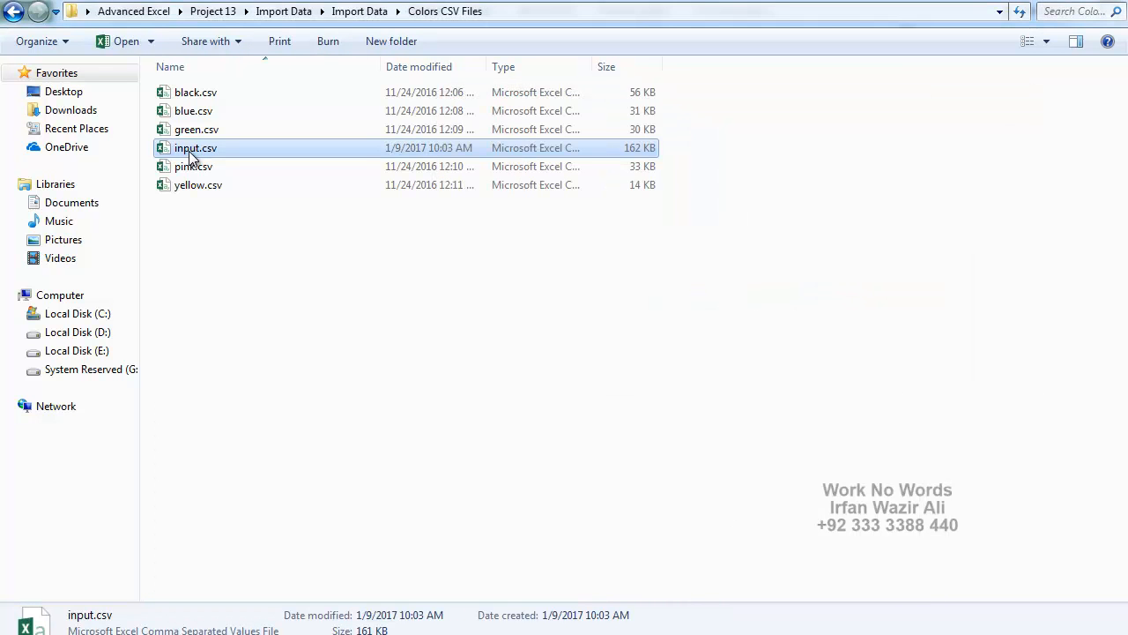
pyautogui.doubleClick(194, 150)
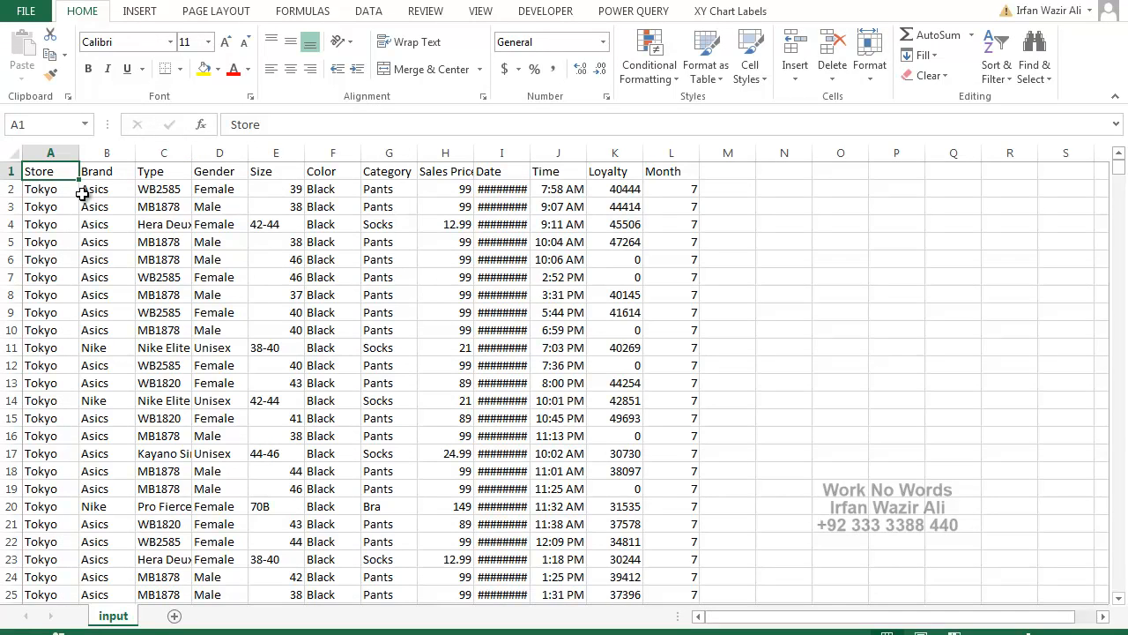
pyautogui.hotkey('ctrl', 'Down')
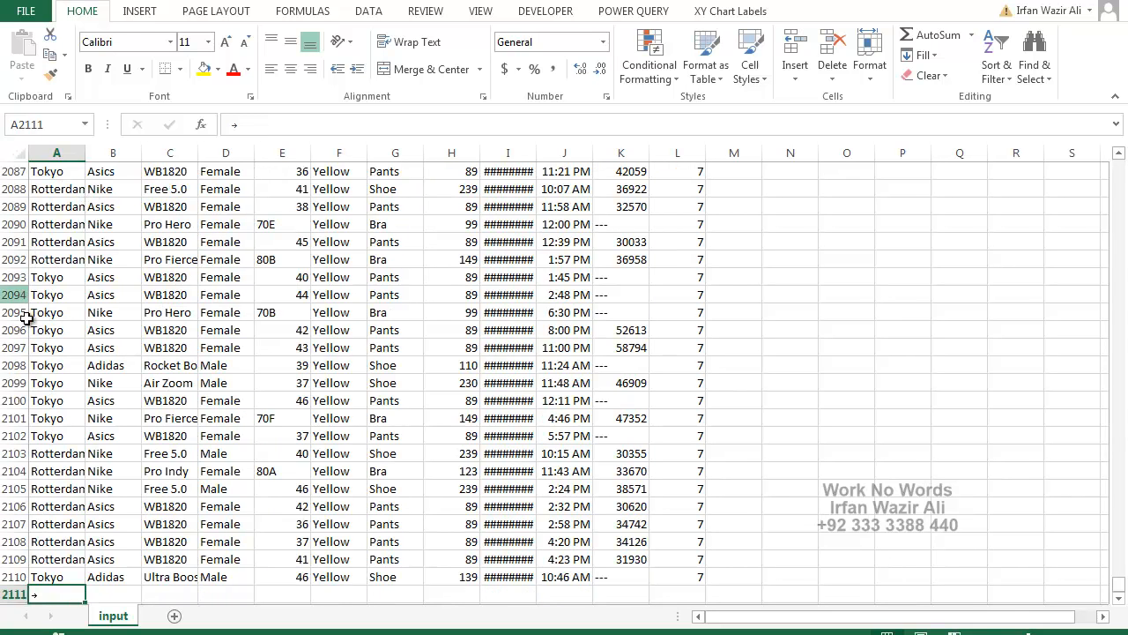
pyautogui.scroll(-2, 72, 353)
pyautogui.scroll(-1, 72, 354)
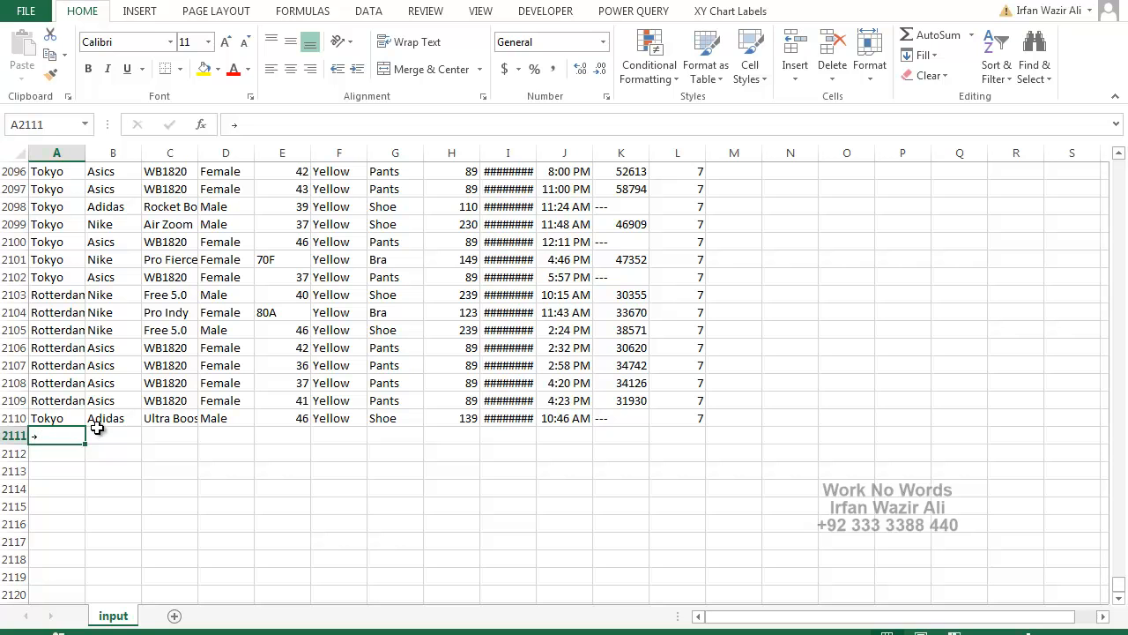
pyautogui.click(214, 410)
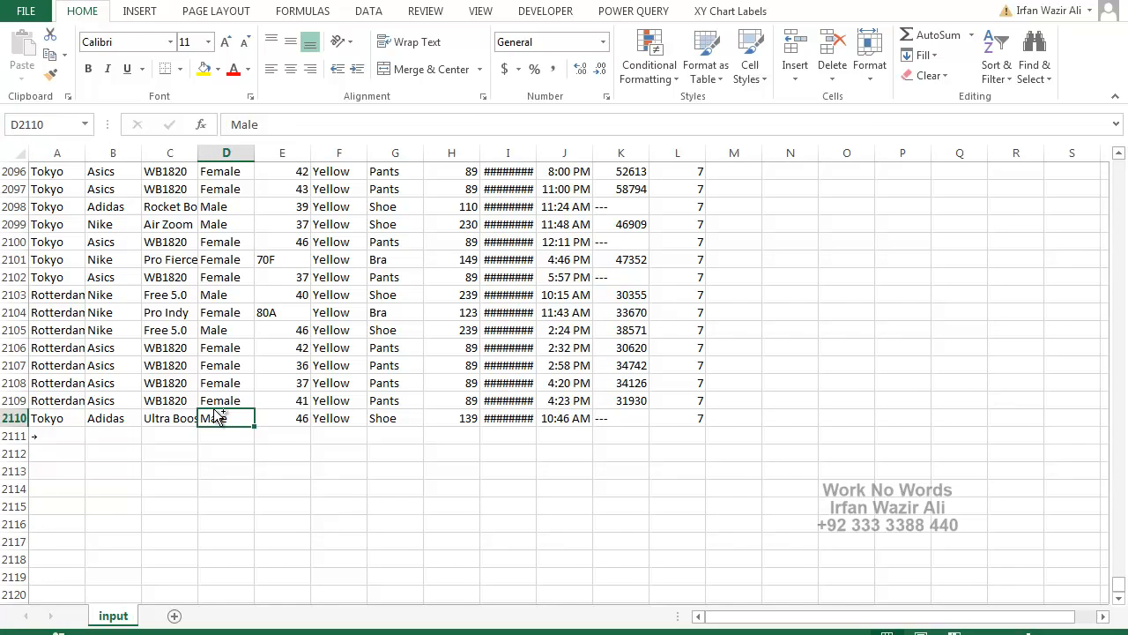
pyautogui.hotkey('ctrl', 'Up')
pyautogui.hotkey('ctrl', 'Left')
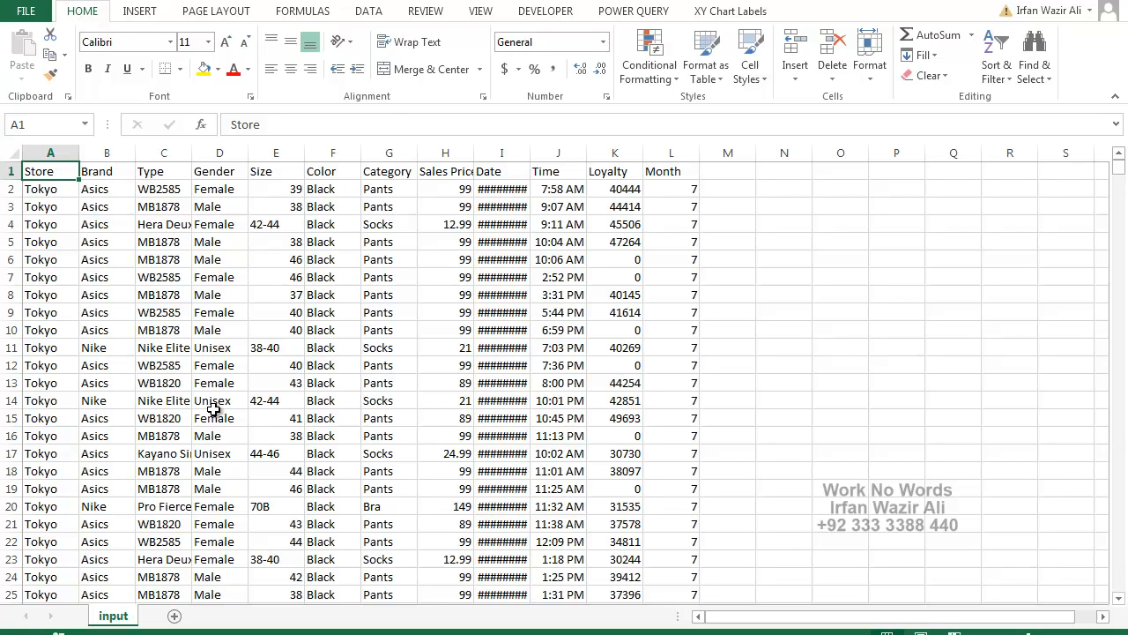
# - Switch to Notepad to review the noted copy command, and return to the input.csv sheet in Excel
pyautogui.hotkey('alt', 'Tab')
pyautogui.hotkey('alt', 'Tab')
pyautogui.hotkey('alt', 'Tab')
pyautogui.hotkey('alt', 'Tab')
pyautogui.hotkey('alt', 'Tab')
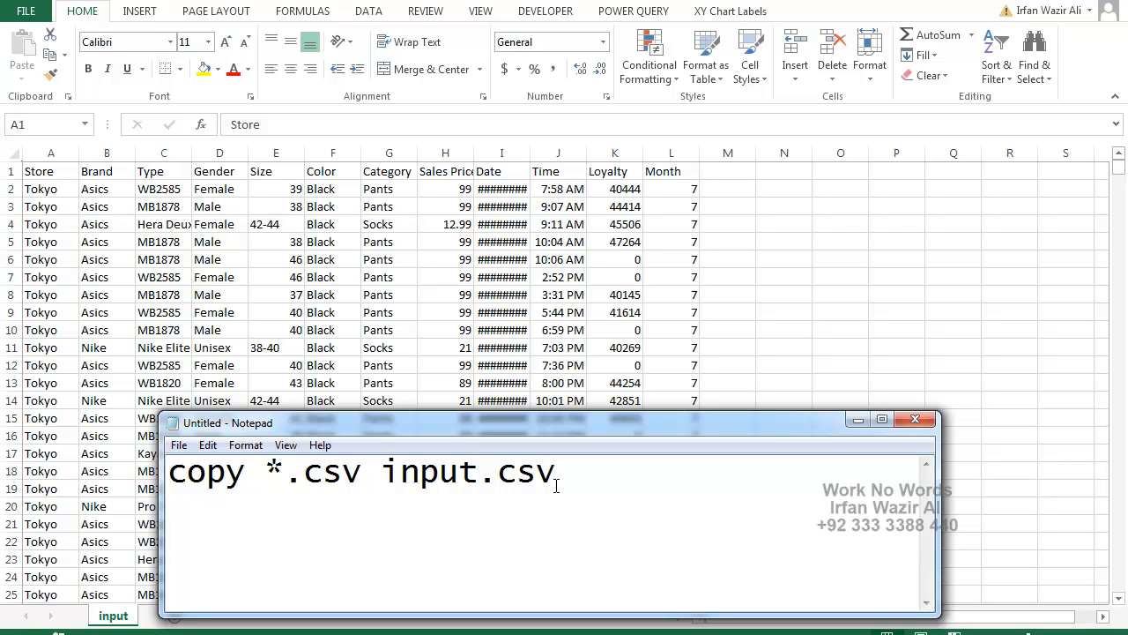
pyautogui.hotkey('alt', 'Tab')
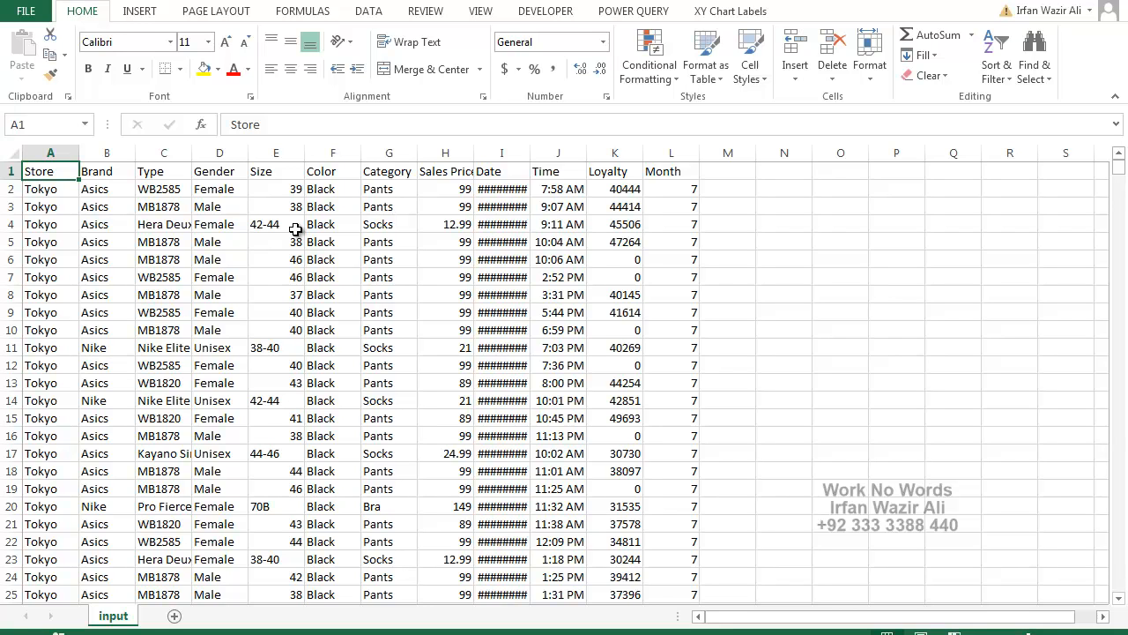
# - Auto-fit the widths of the Date and Type columns to their contents
pyautogui.moveTo(46, 192); pyautogui.dragTo(672, 423)
pyautogui.moveTo(42, 173); pyautogui.dragTo(667, 174)
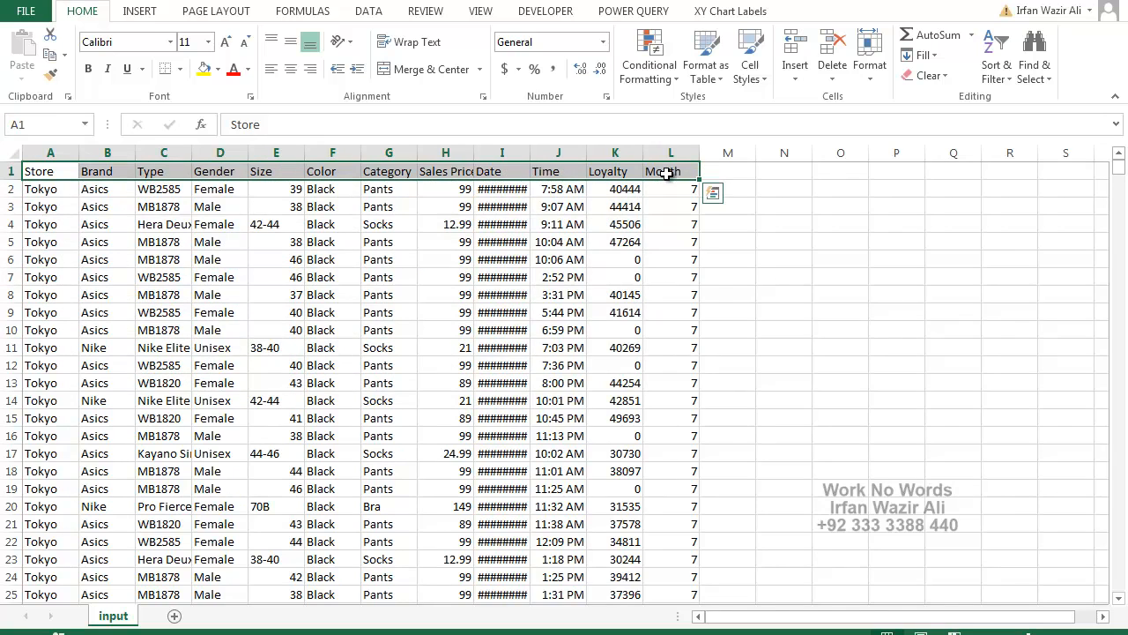
pyautogui.doubleClick(530, 152)
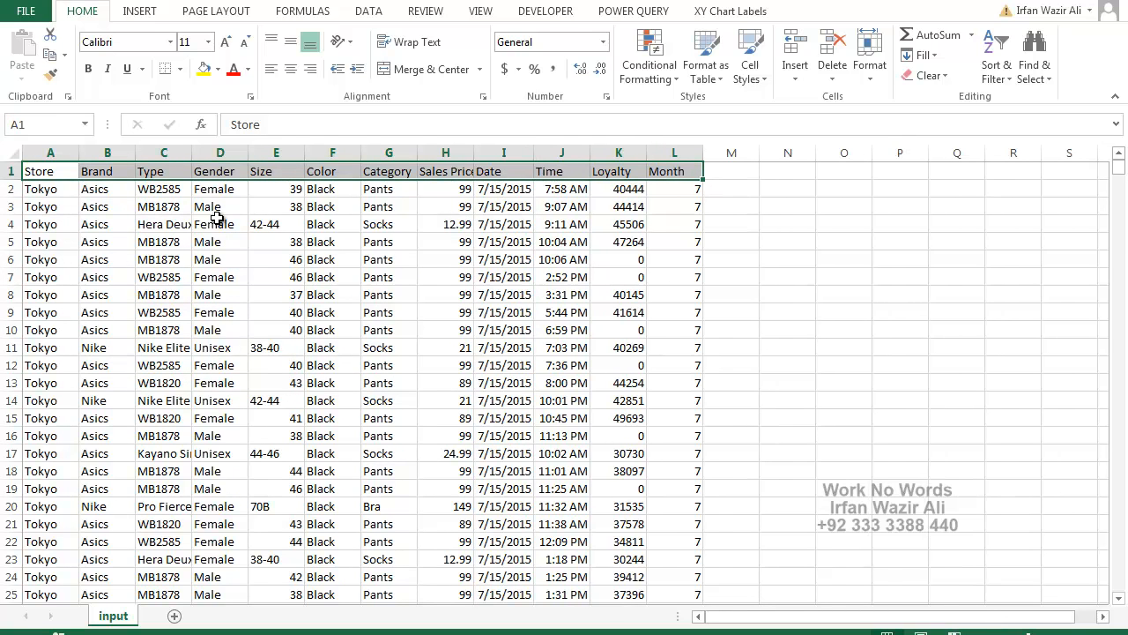
pyautogui.click(54, 189)
pyautogui.click(51, 170)
pyautogui.moveTo(51, 170); pyautogui.dragTo(650, 169)
pyautogui.click(58, 172)
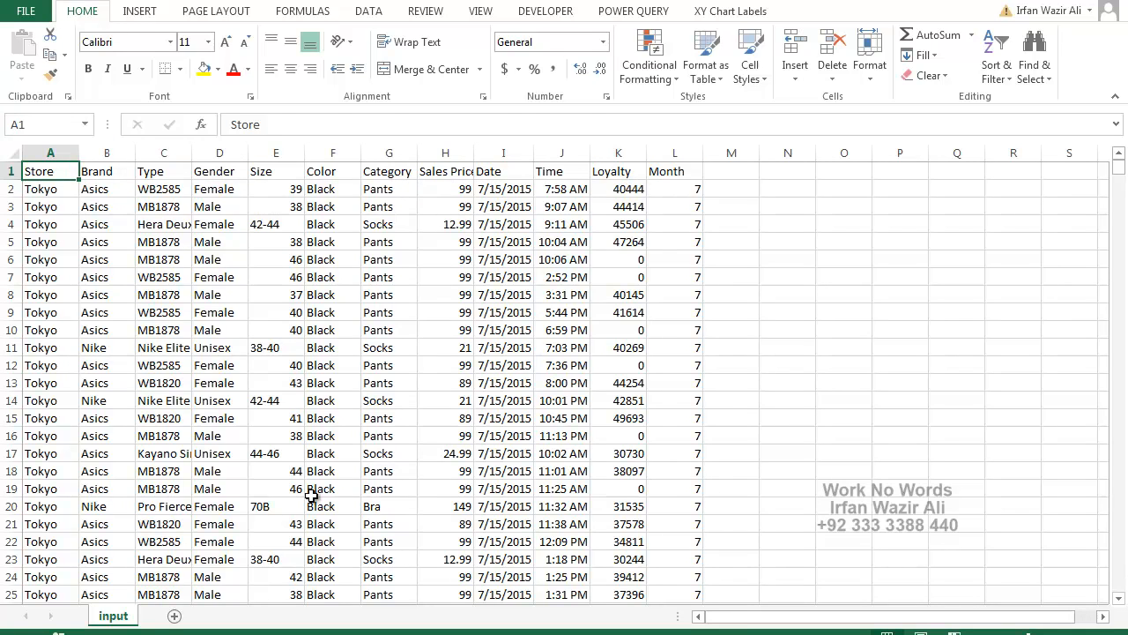
pyautogui.doubleClick(191, 152)
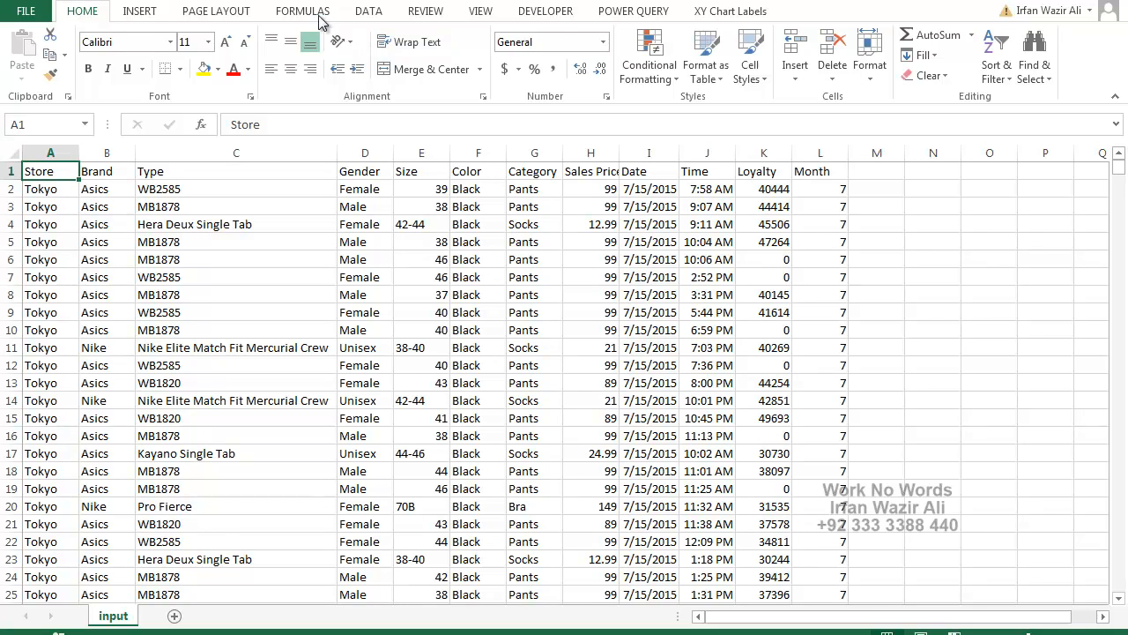
# - Add filters to the header row and filter the Store column to only the "Store" and stray arrow character entries
pyautogui.click(381, 16)
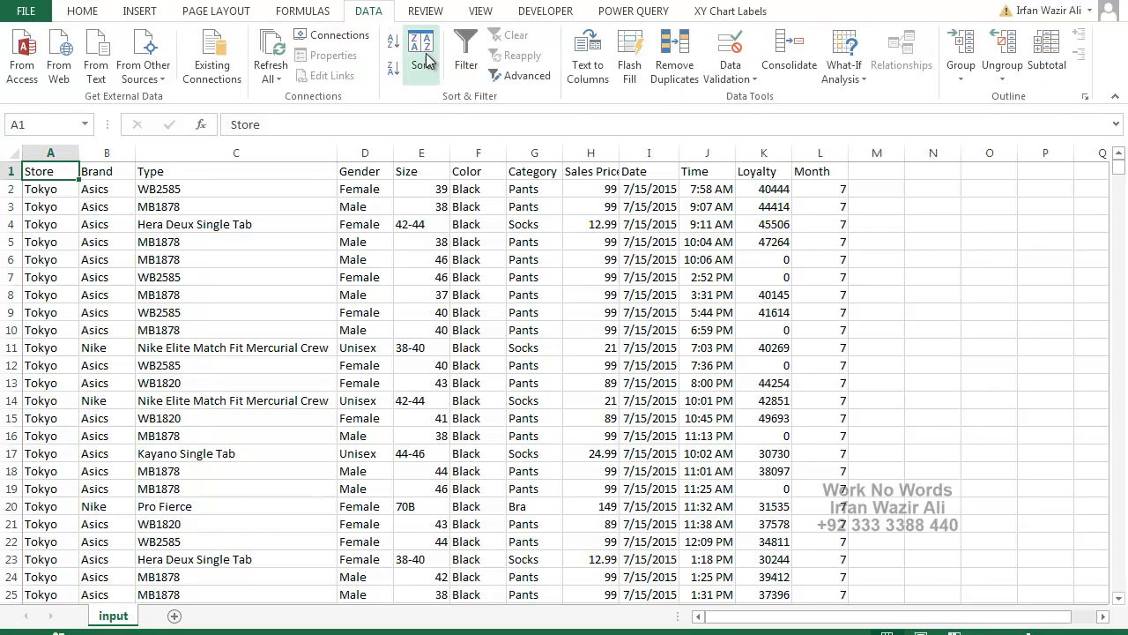
pyautogui.click(466, 49)
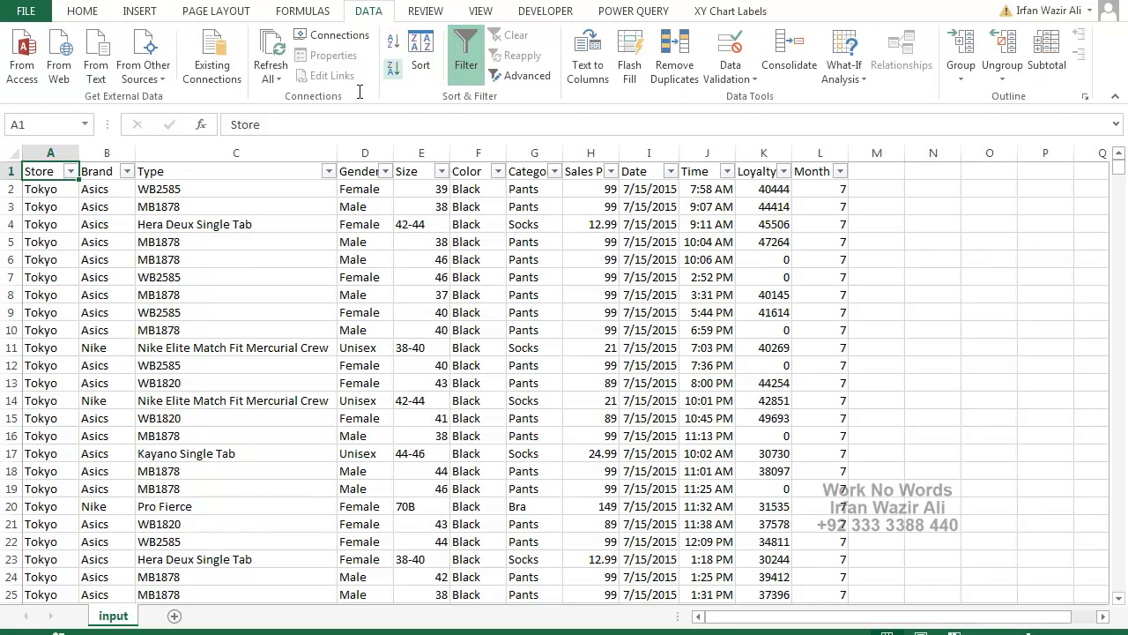
pyautogui.click(68, 172)
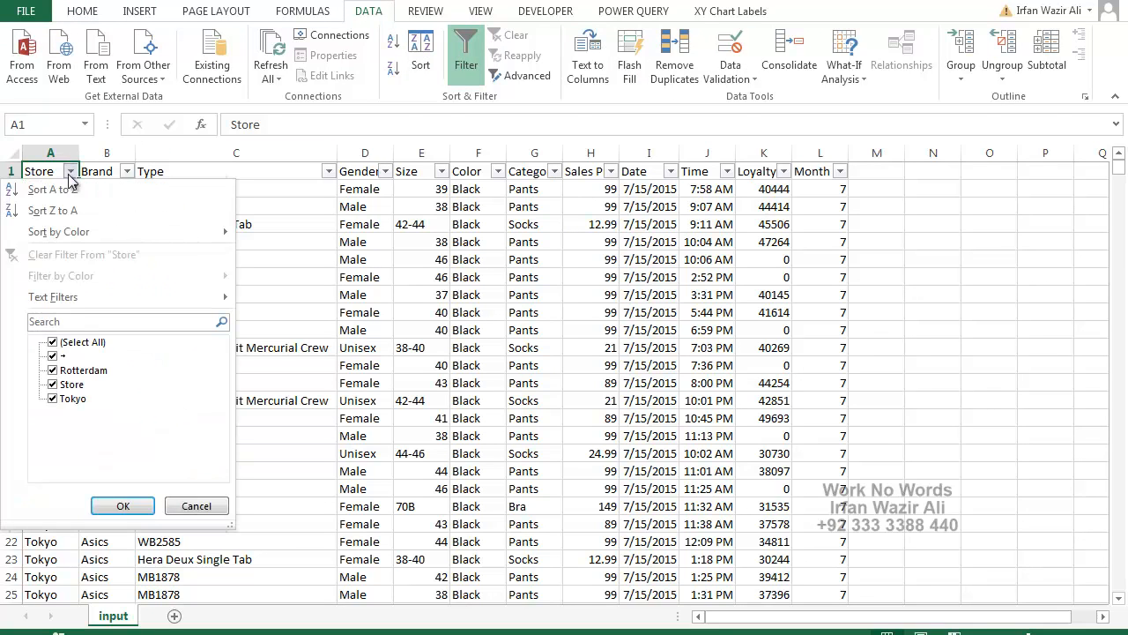
pyautogui.click(53, 343)
pyautogui.click(53, 356)
pyautogui.click(52, 385)
pyautogui.click(119, 506)
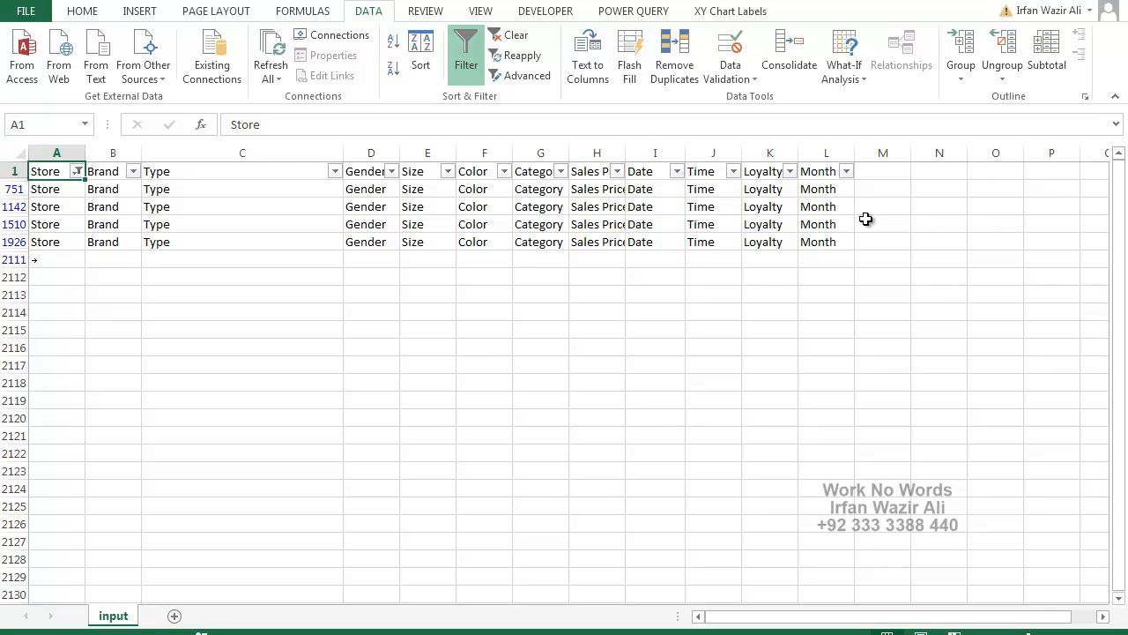
# - Delete all filtered rows below the header: the repeated header rows and the row with the stray arrow character
pyautogui.click(16, 189)
pyautogui.hotkey('ctrl', '-')
pyautogui.click(16, 189)
pyautogui.hotkey('ctrl', '-')
pyautogui.click(16, 189)
pyautogui.hotkey('ctrl', '-')
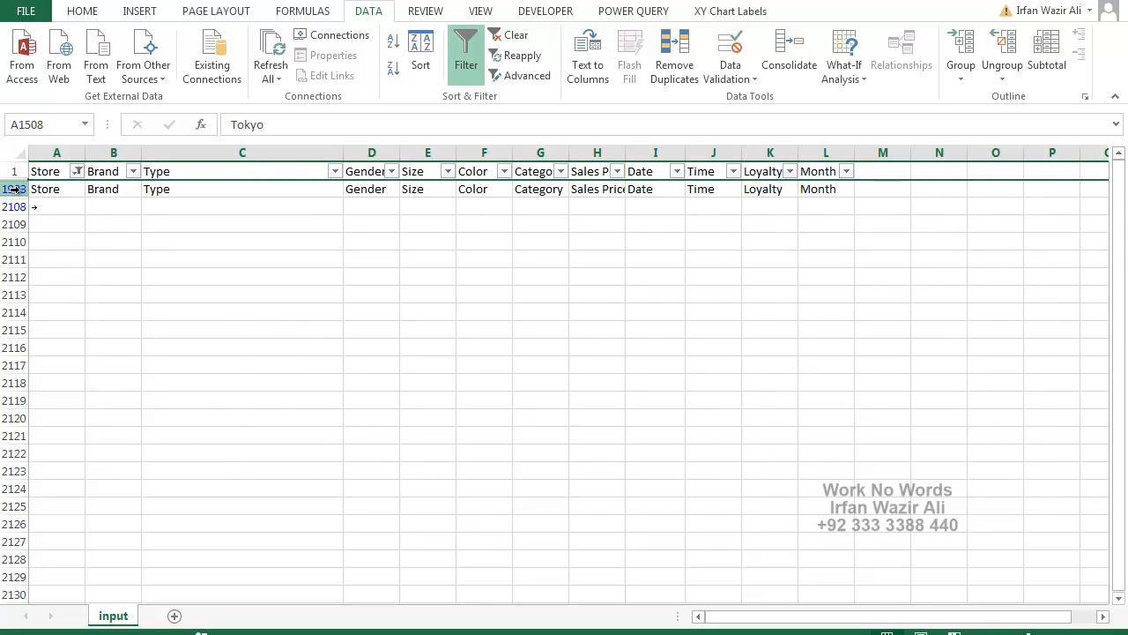
pyautogui.rightClick(18, 190)
pyautogui.press('d')
pyautogui.rightClick(15, 188)
pyautogui.press('d')
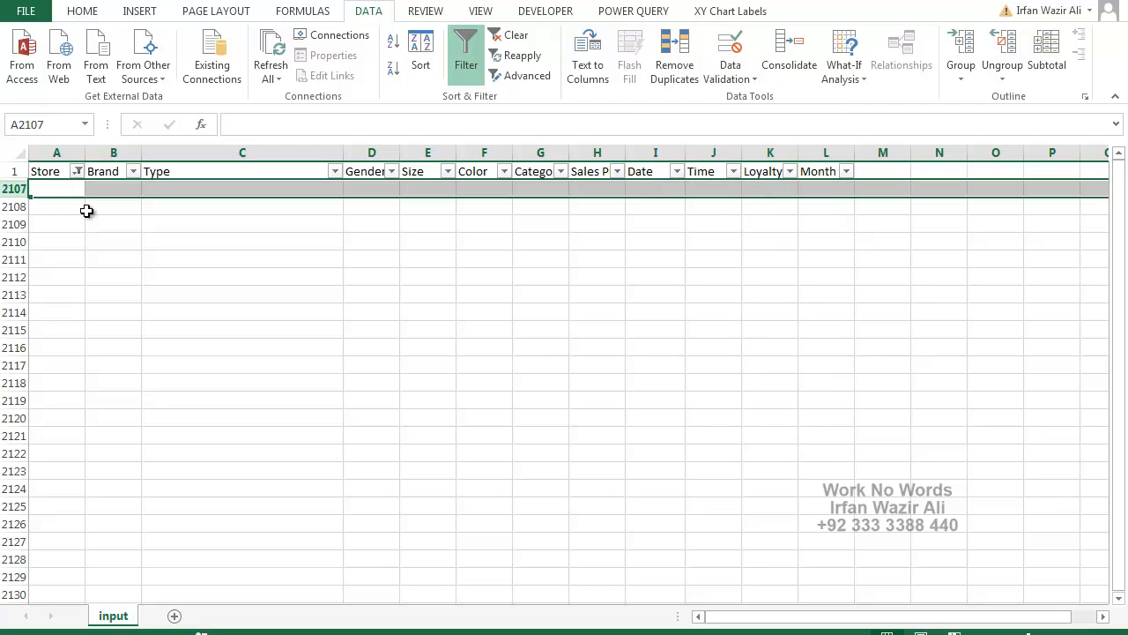
# - Clear the Store filter to show all the data and check the remaining values in the Store column's filter list
pyautogui.click(514, 37)
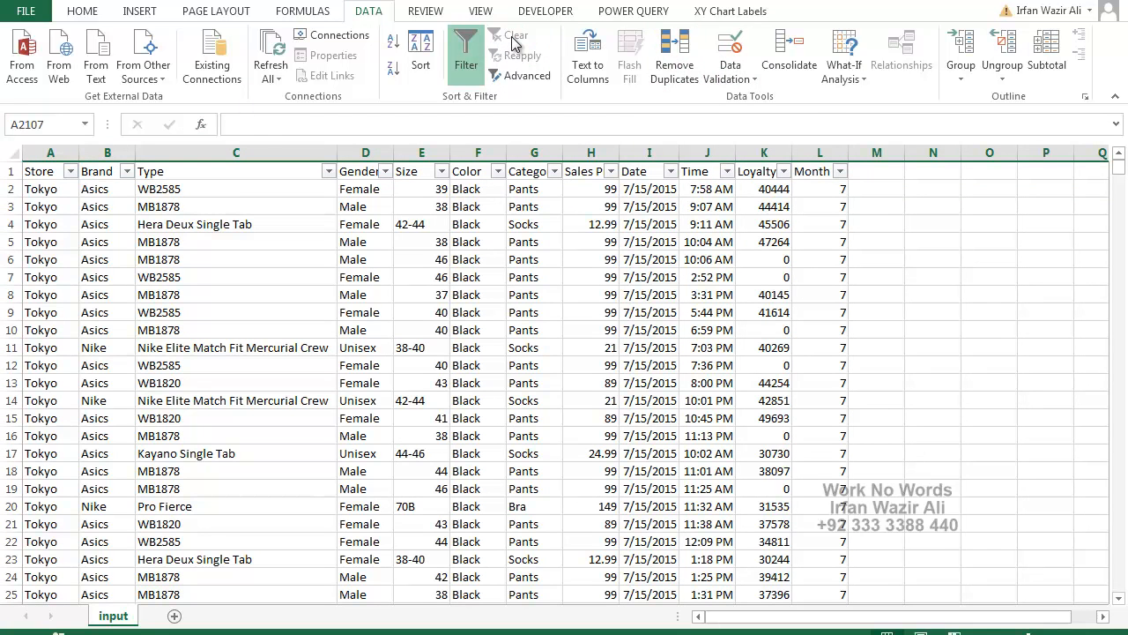
pyautogui.click(70, 171)
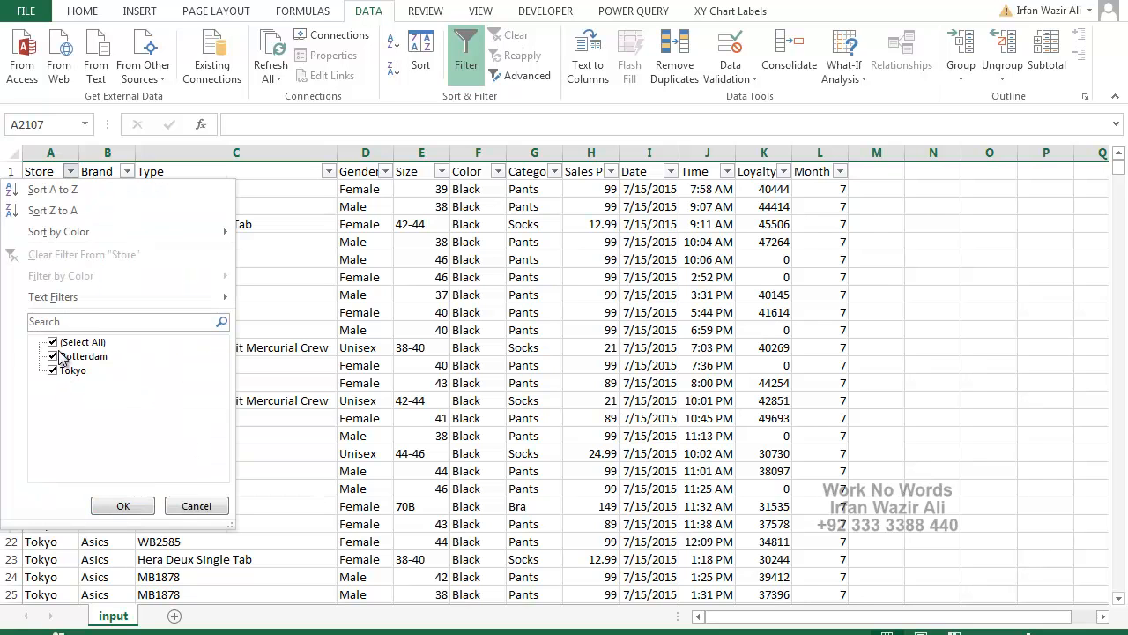
pyautogui.click(146, 507)
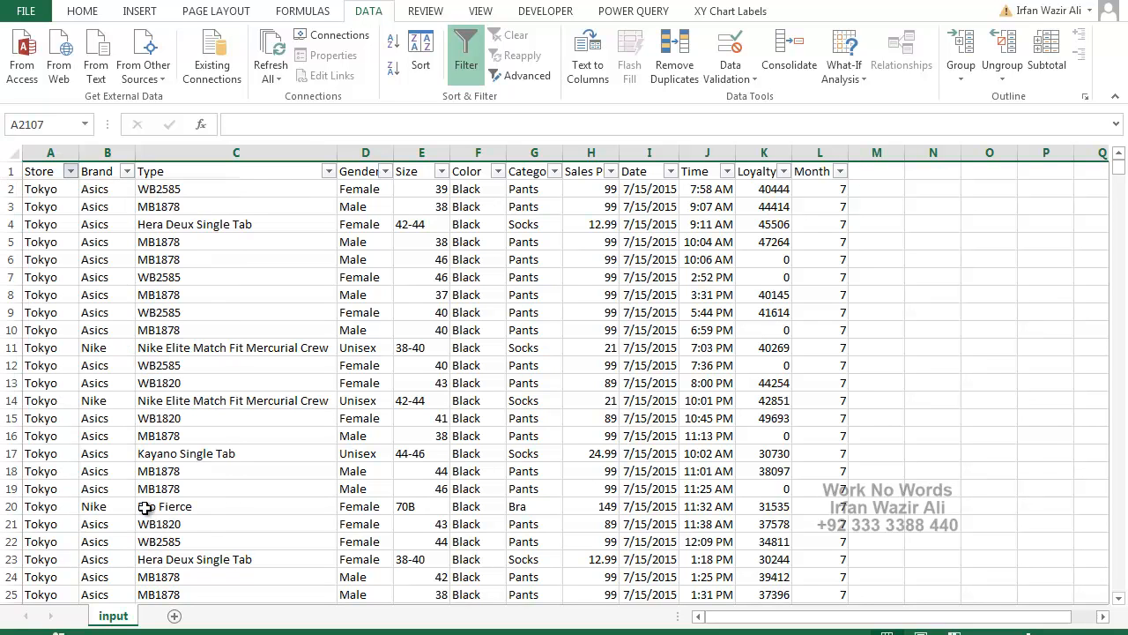
pyautogui.click(209, 225)
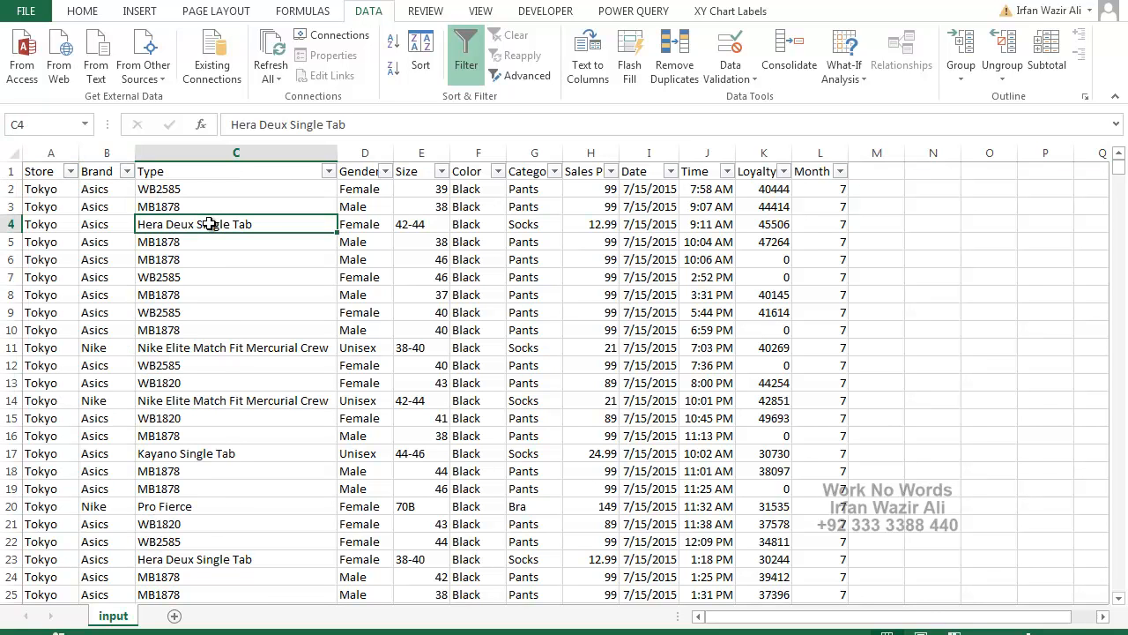